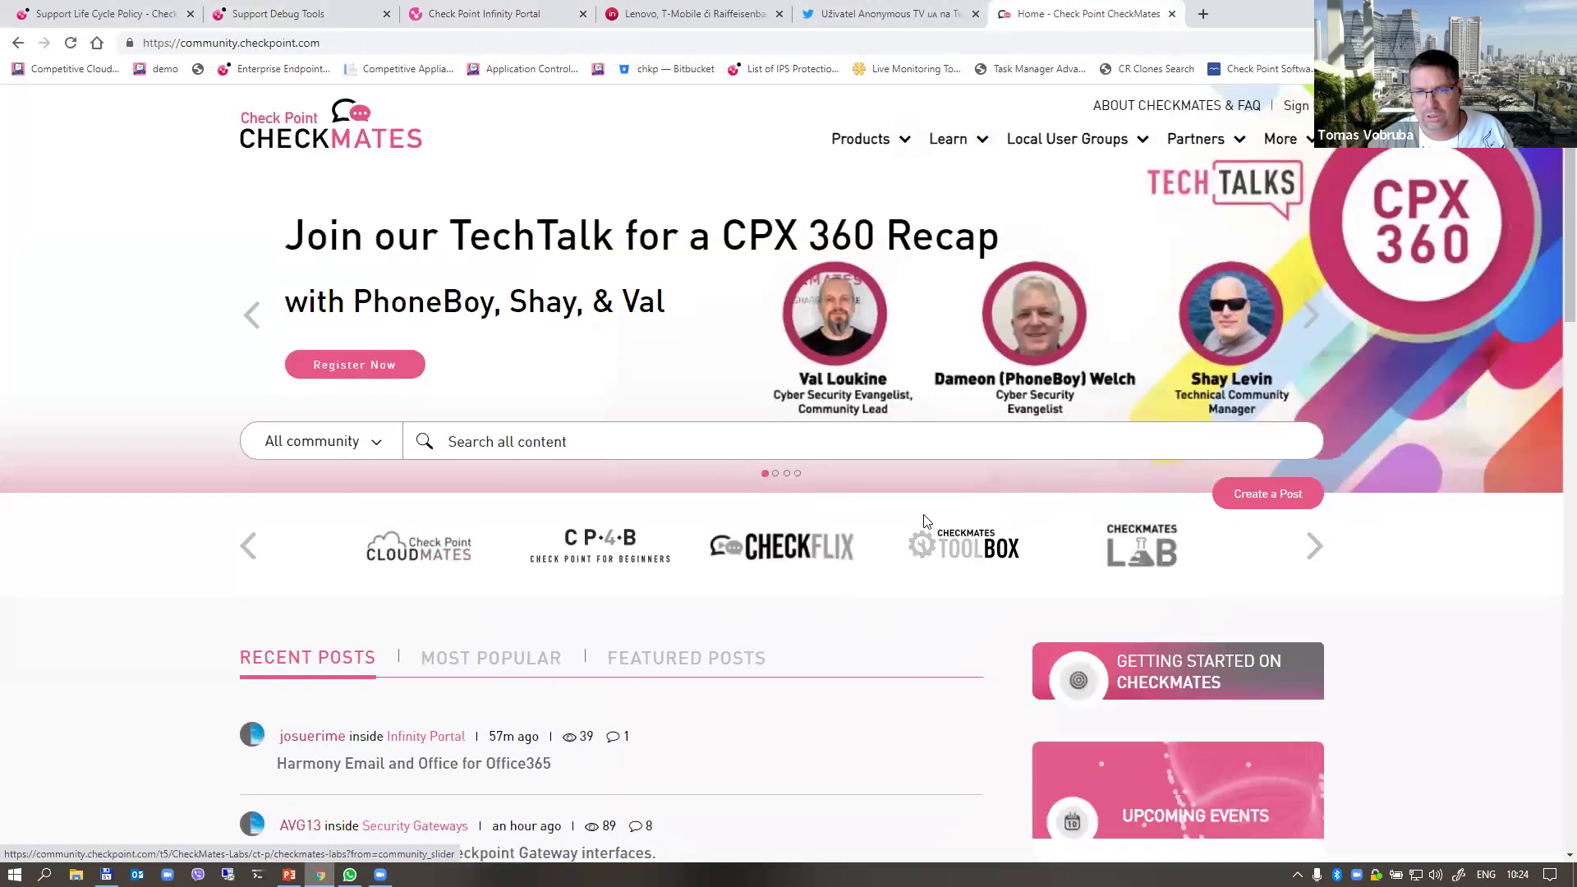
Step: Open CheckMates Labs from the featured-sites carousel, browse its Labs List, and start a blank tab
left_click(247, 546)
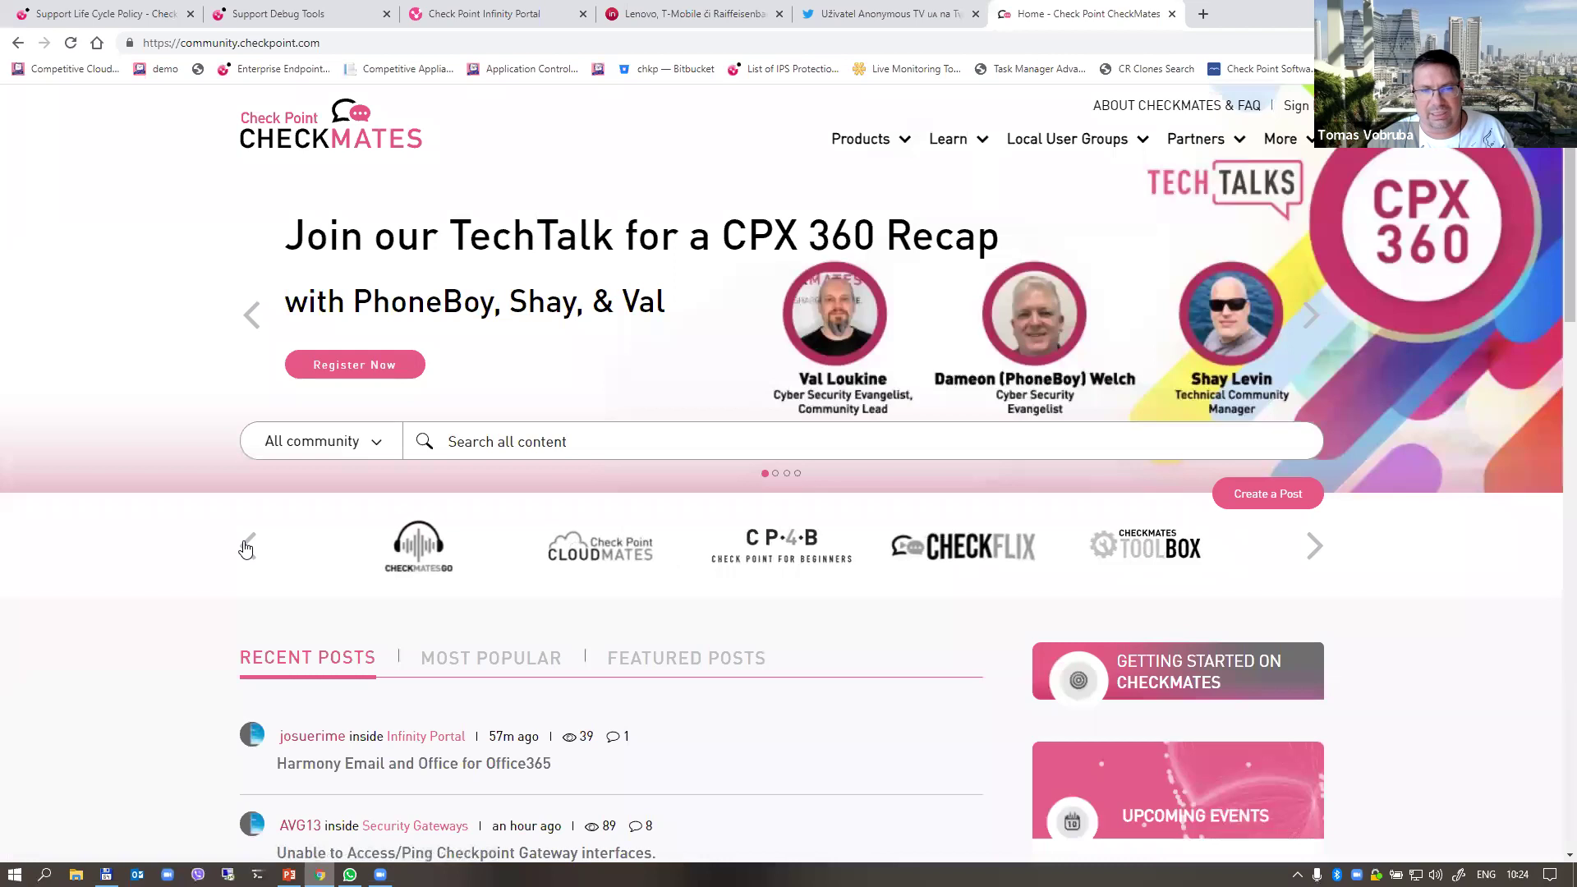
left_click(1315, 547)
left_click(1314, 547)
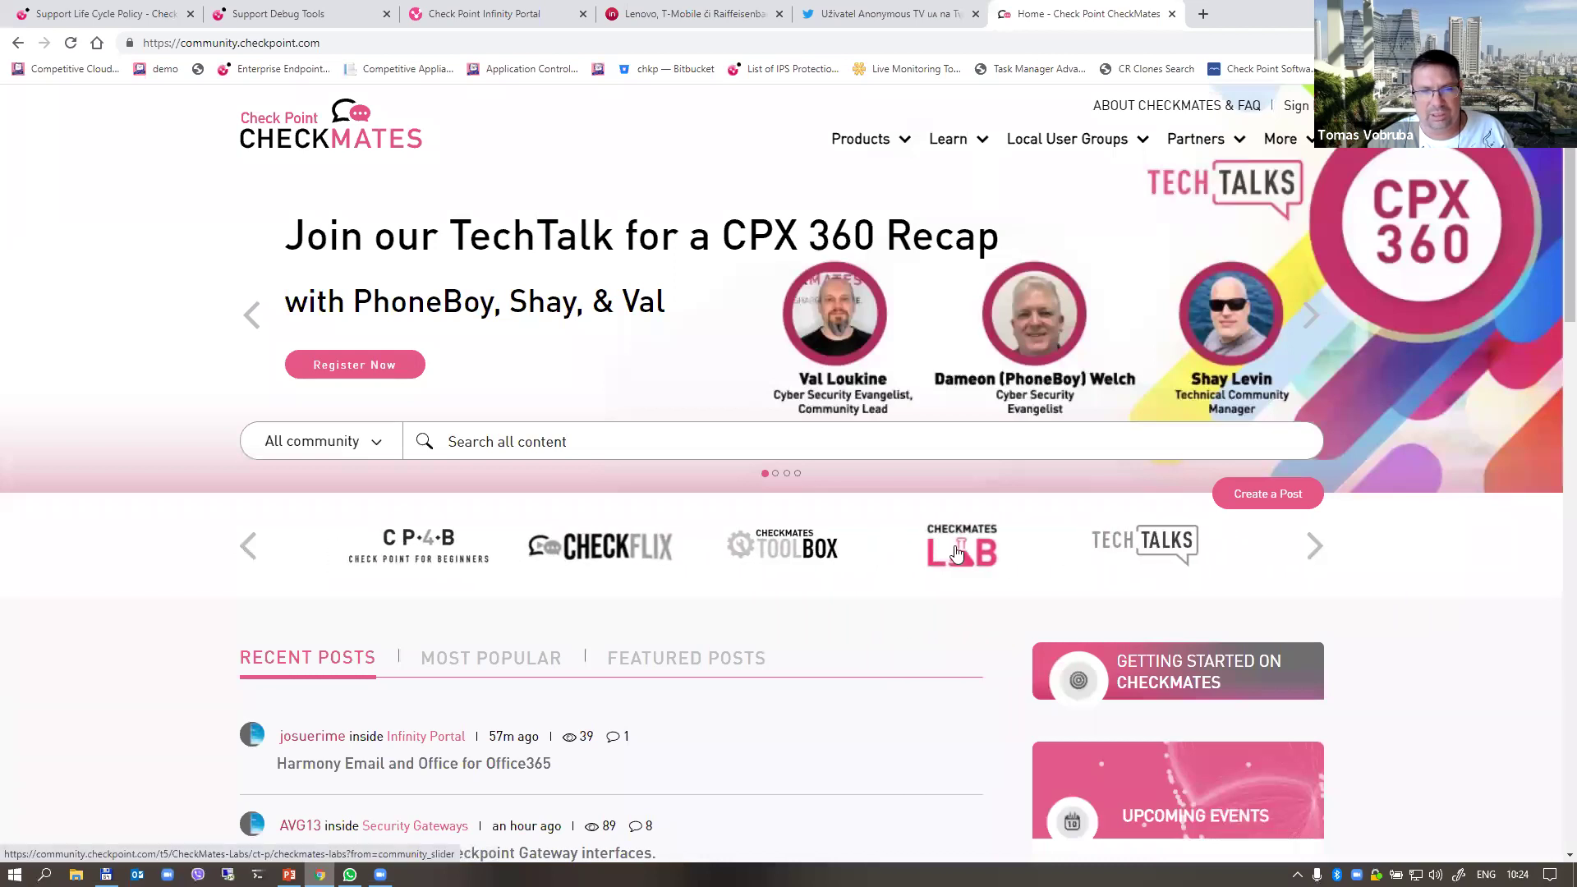
left_click(983, 549)
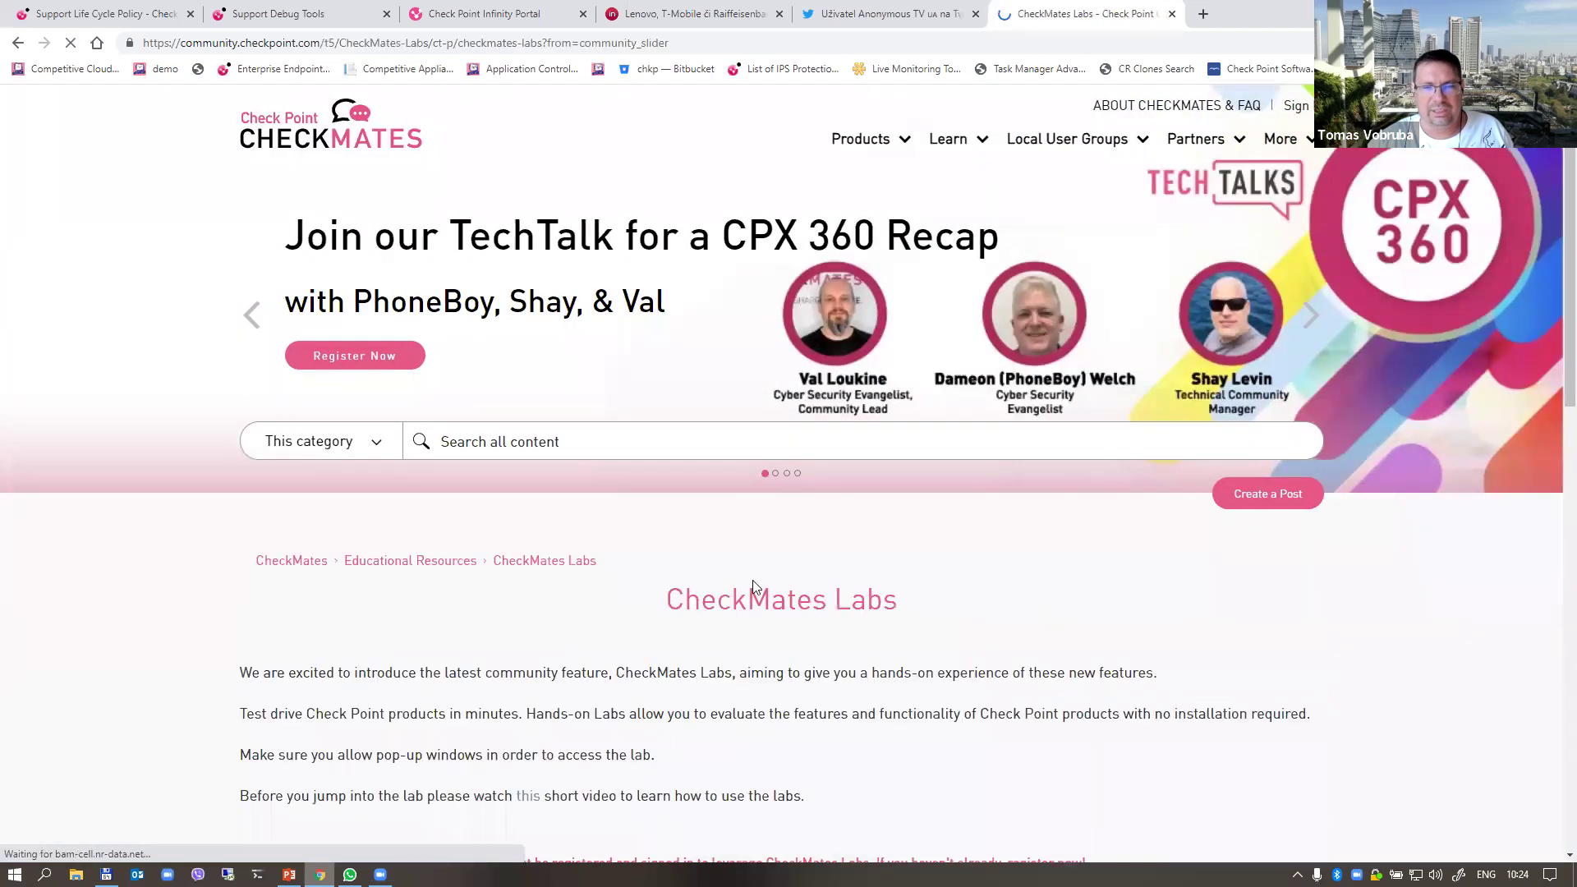
scroll(754, 586, "down", 11)
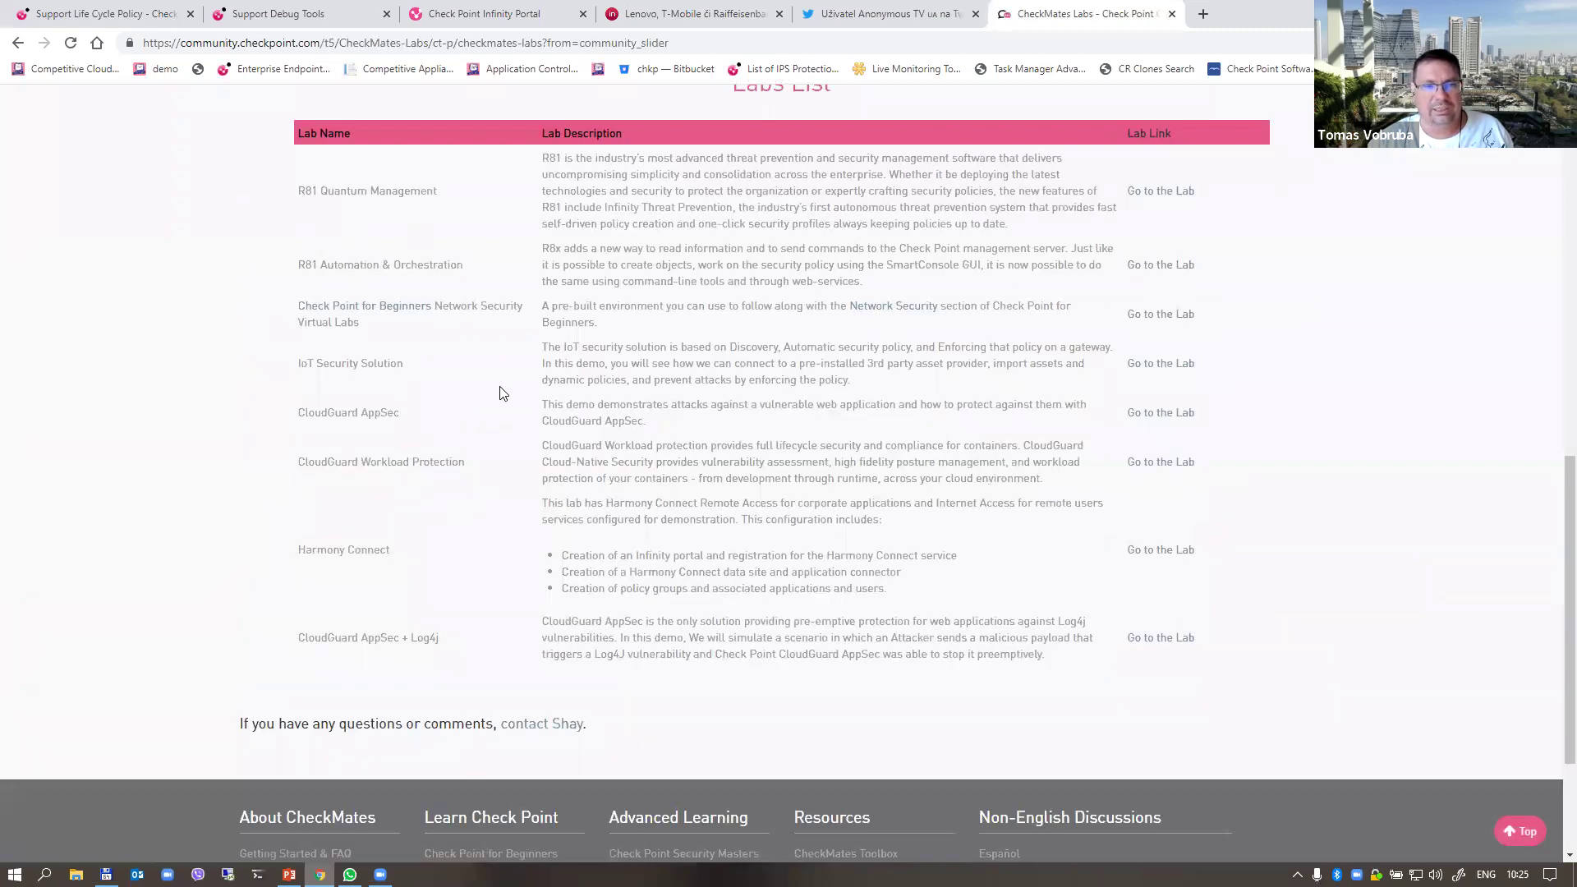
scroll(509, 446, "up", 6)
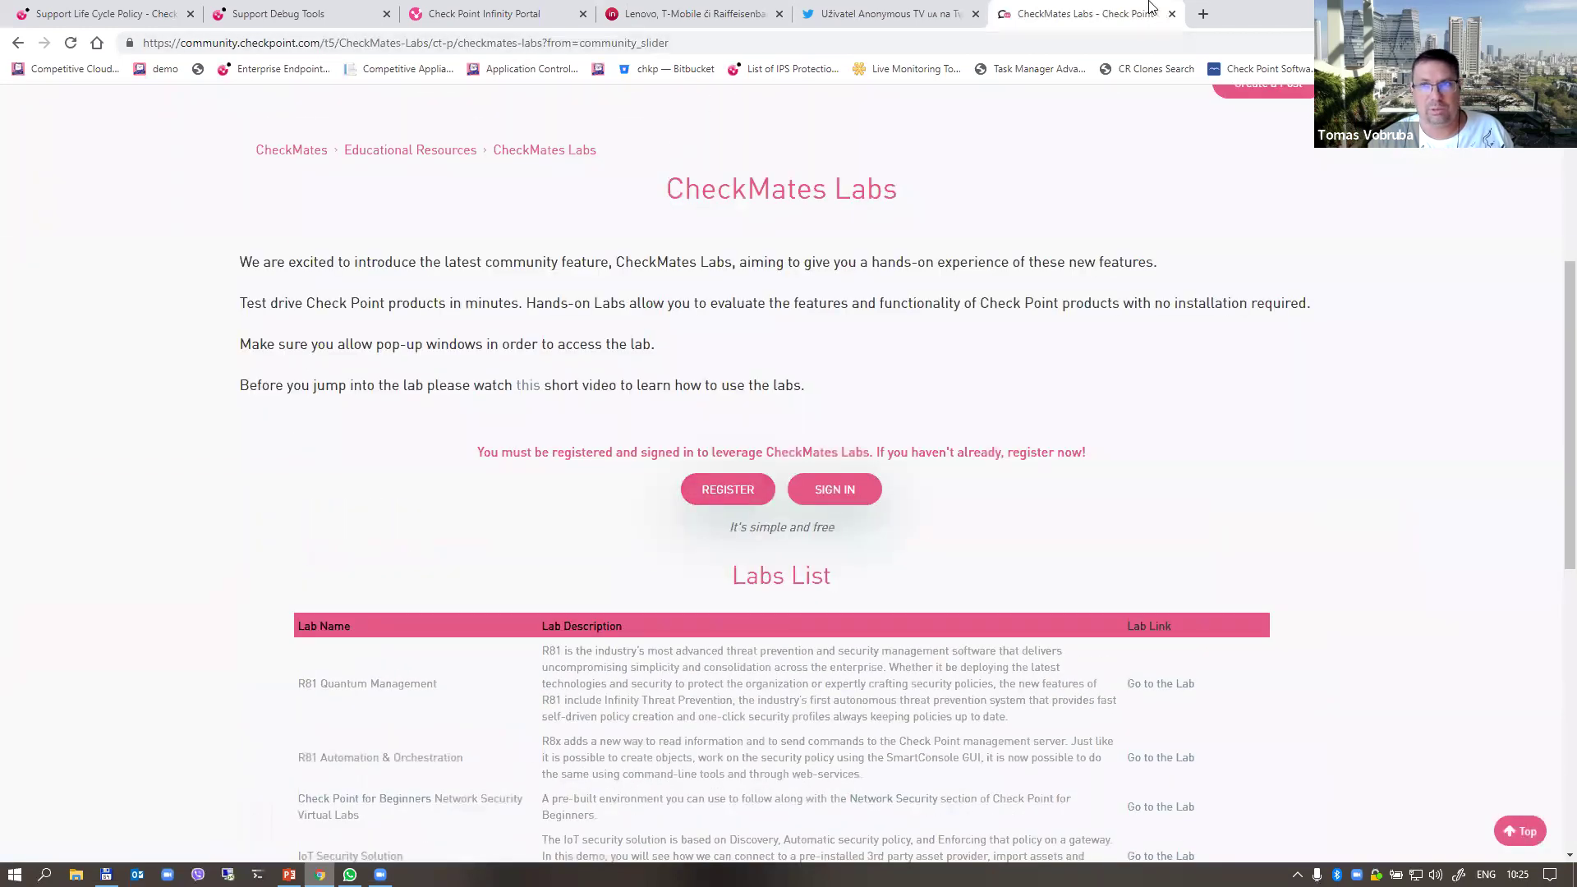
left_click(1201, 16)
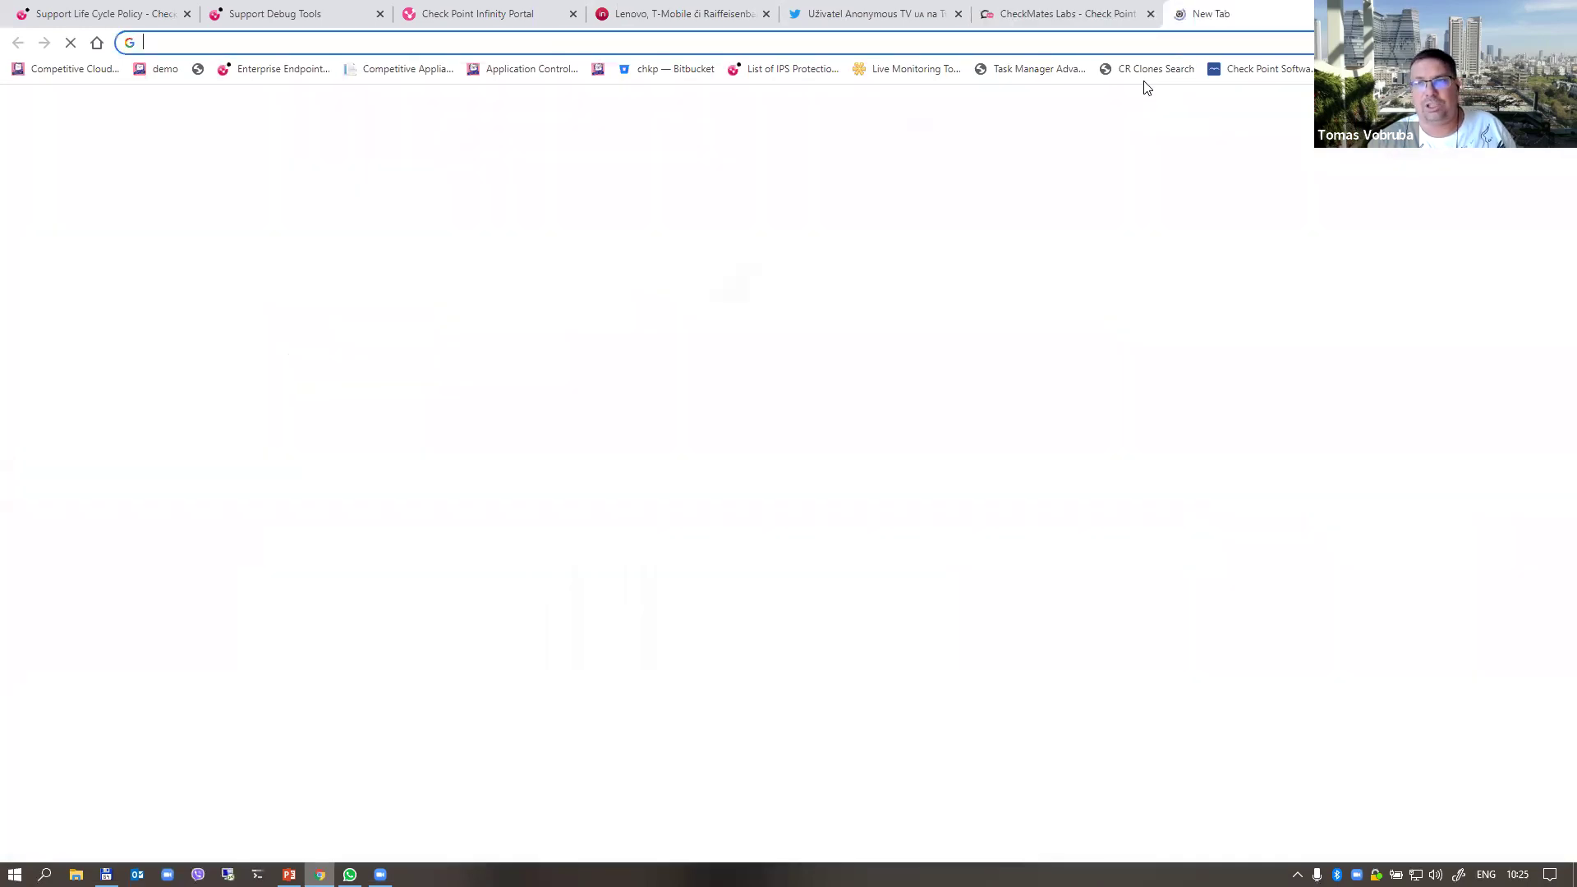
Step: Search 'checkpoint git' and open the CheckPointSW-Community GitHub organization page
type("checkpoint git")
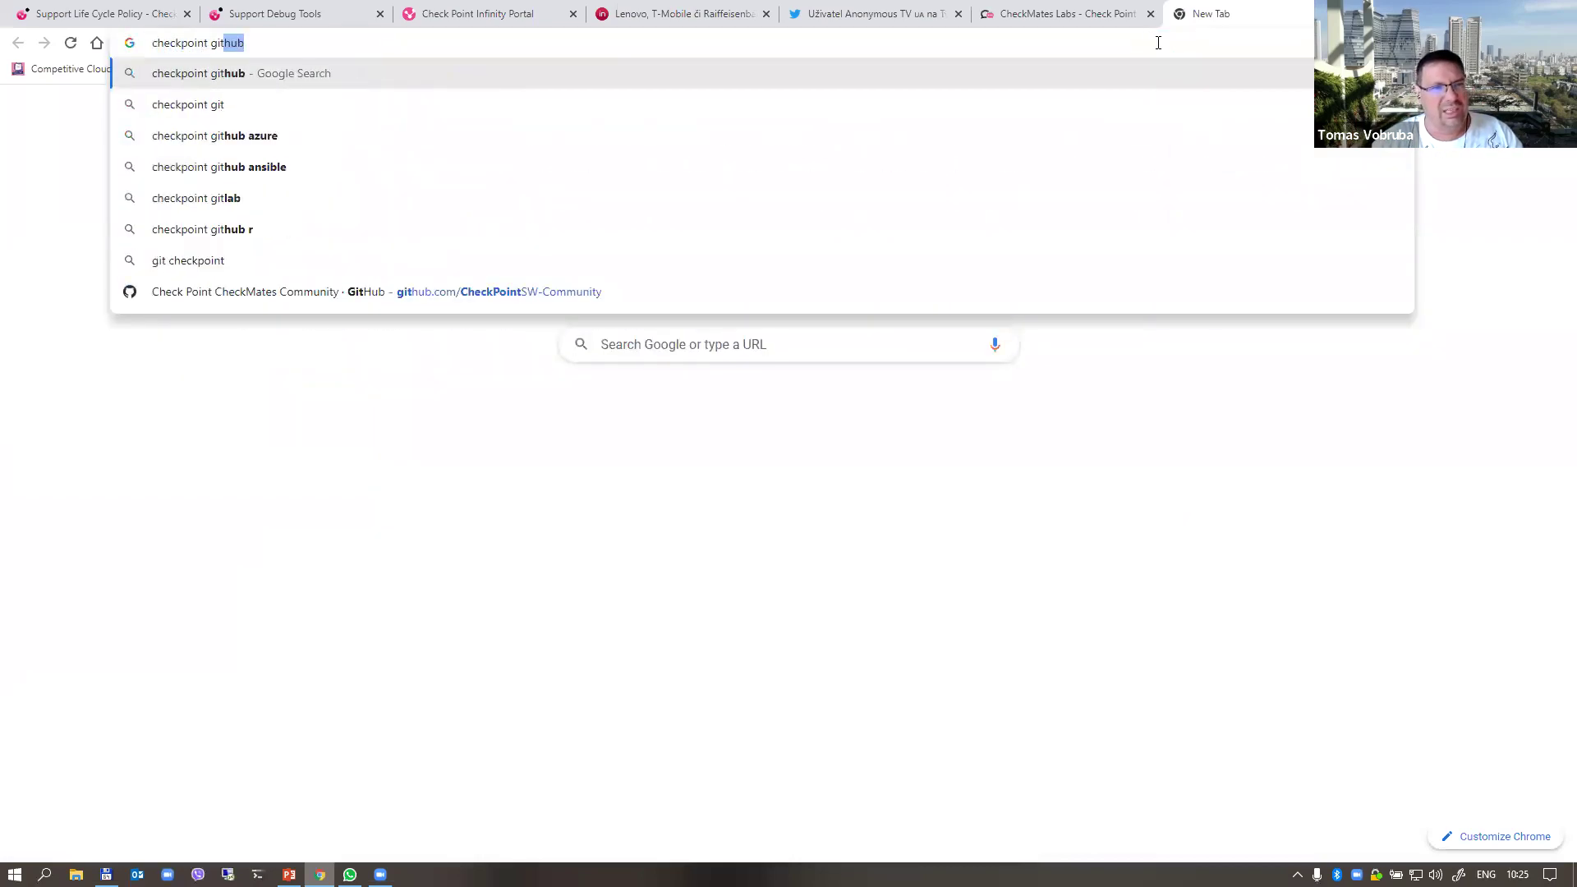
left_click(532, 292)
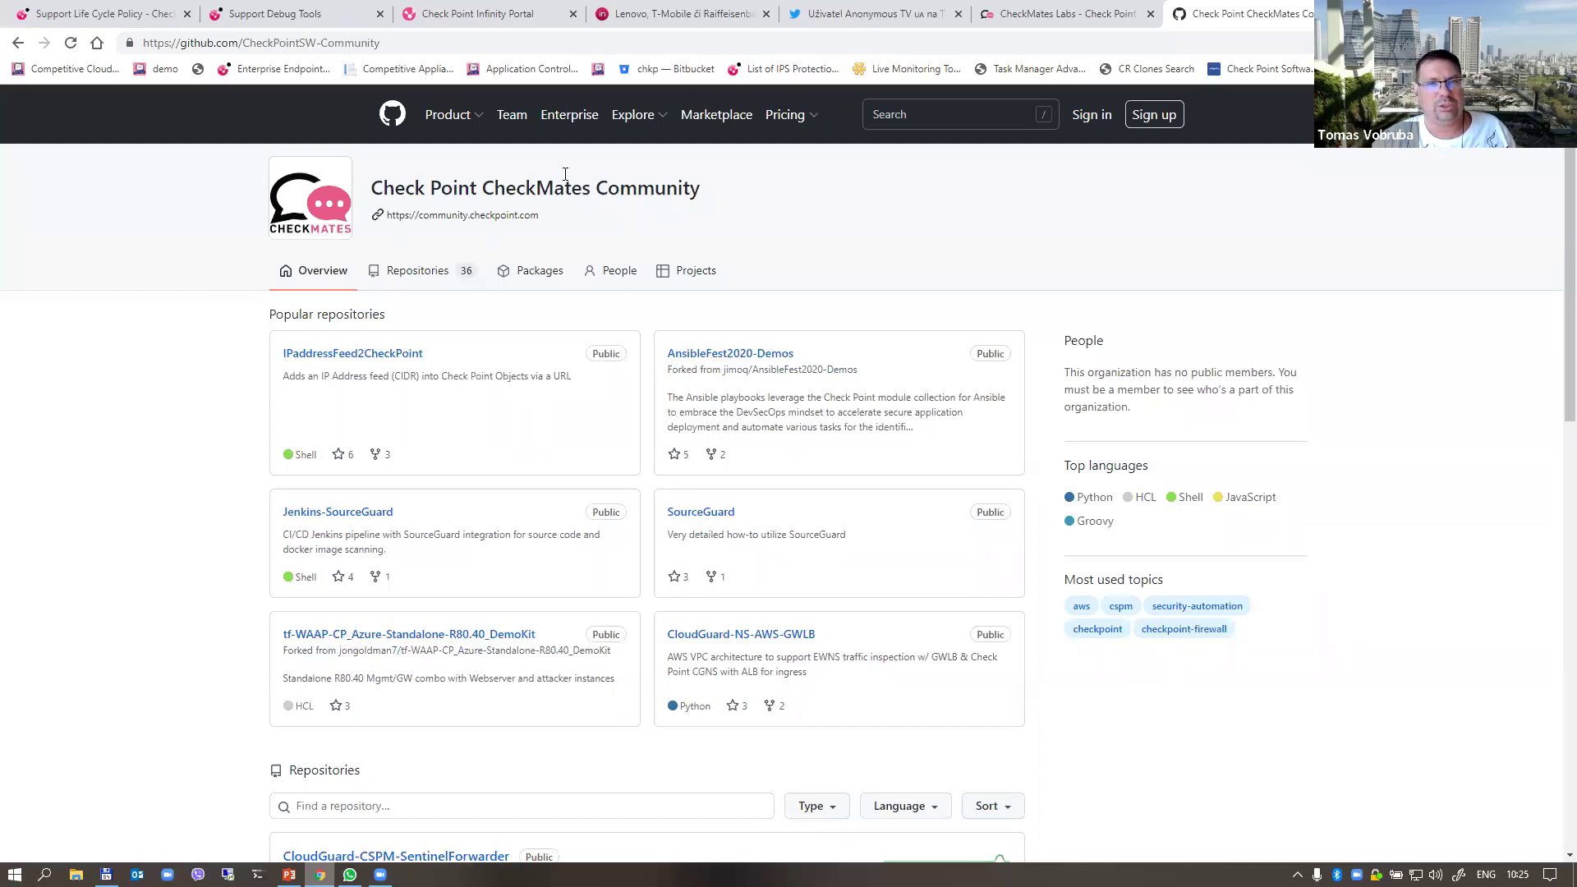
scroll(259, 434, "down", 9)
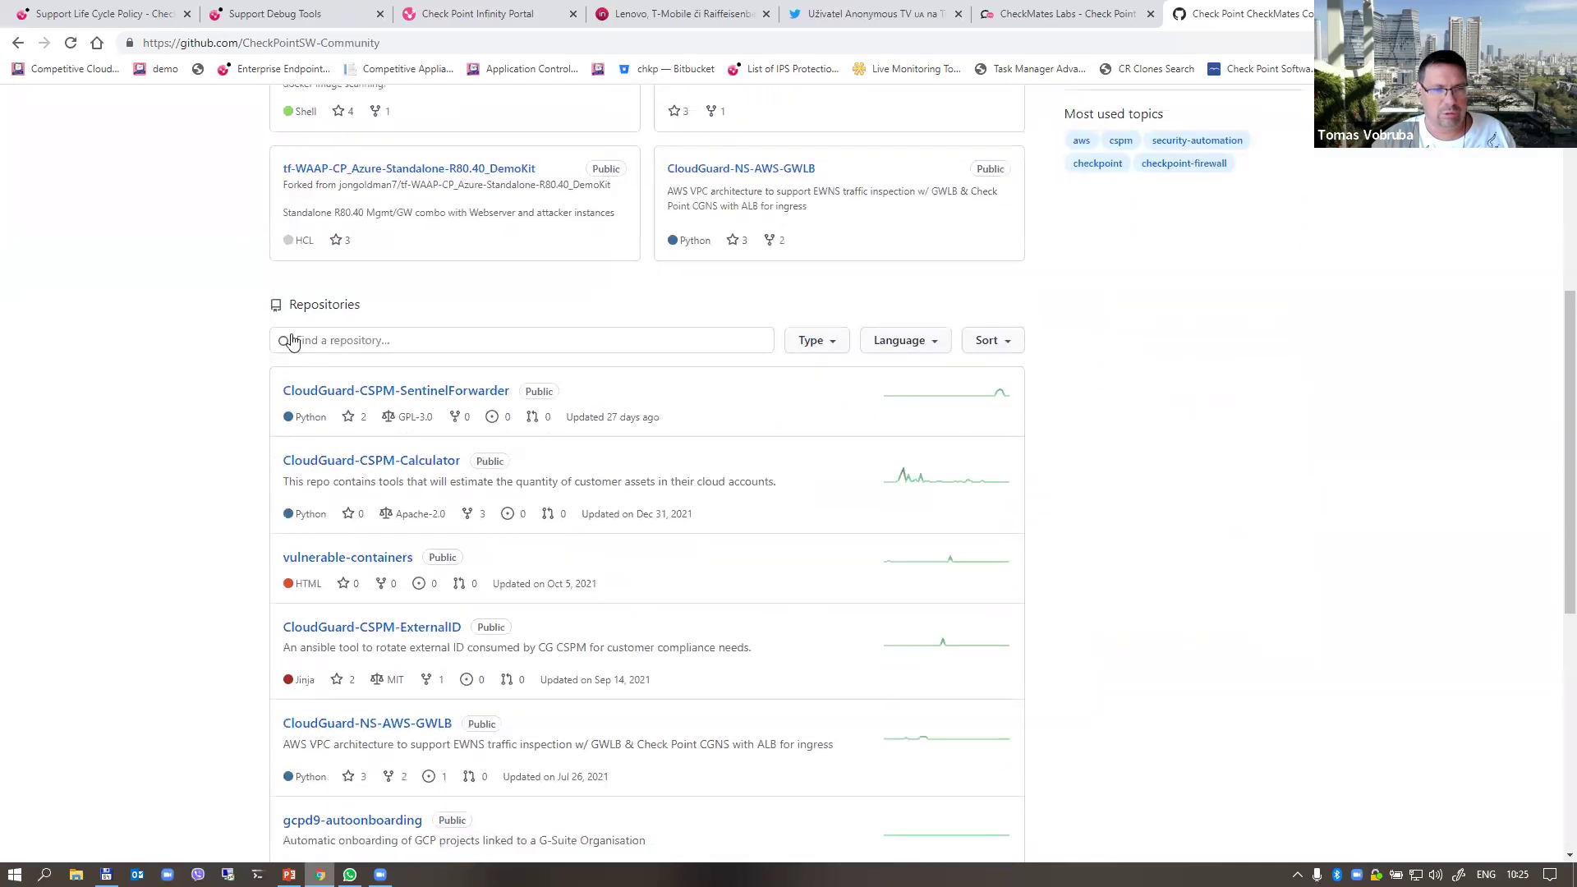
scroll(259, 434, "down", 3)
scroll(351, 461, "up", 12)
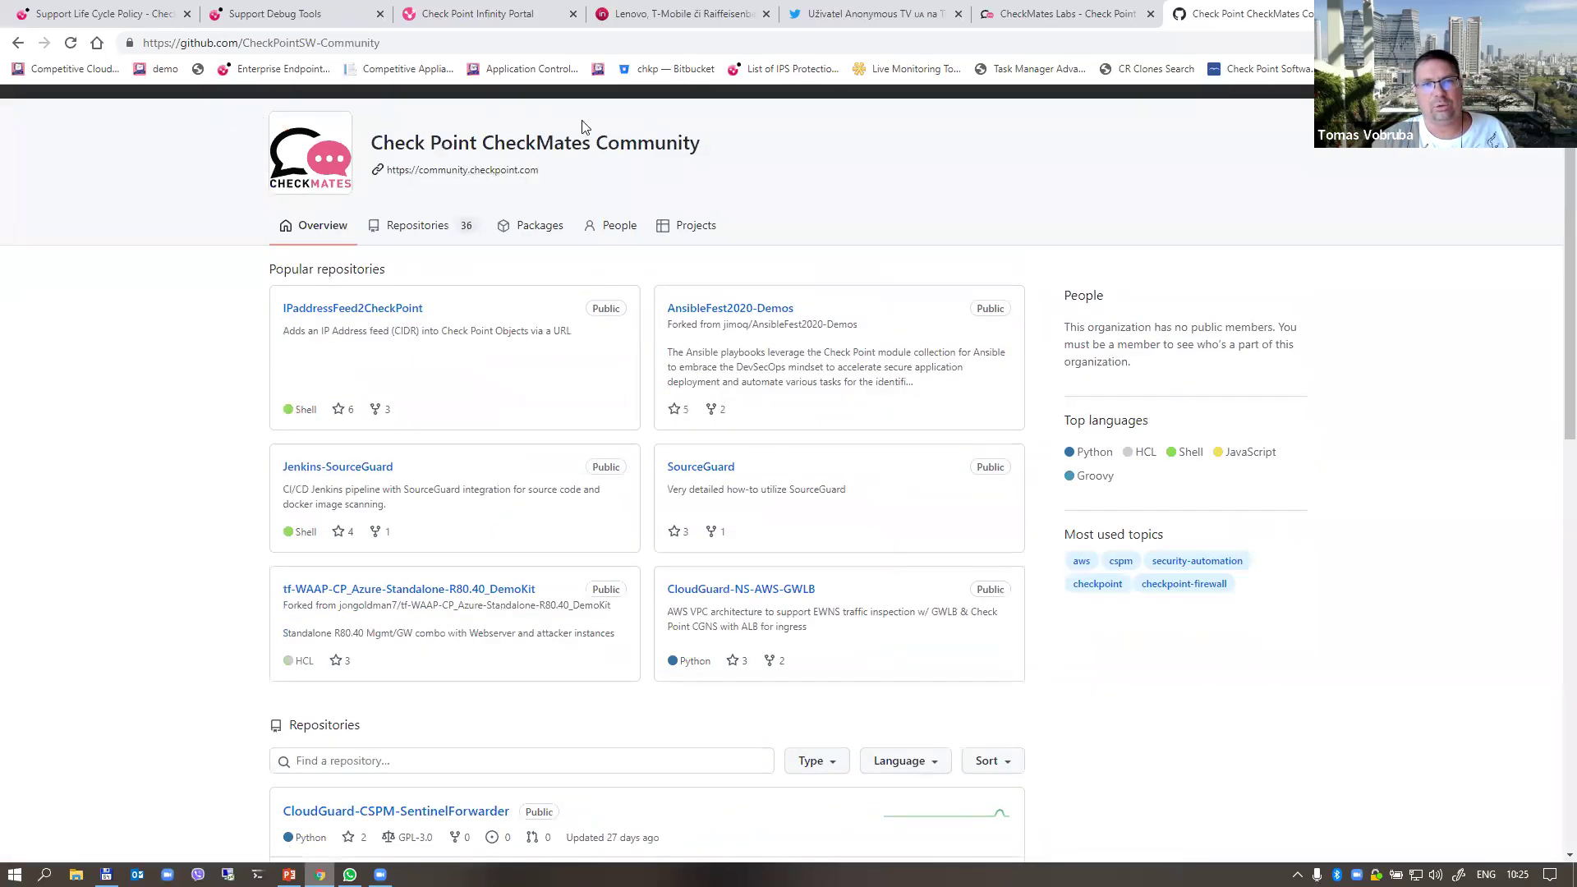
Step: Trim '-Community' from the URL to load the CheckPointSW organization, then return to PowerPoint
left_click_drag(317, 43, 451, 44)
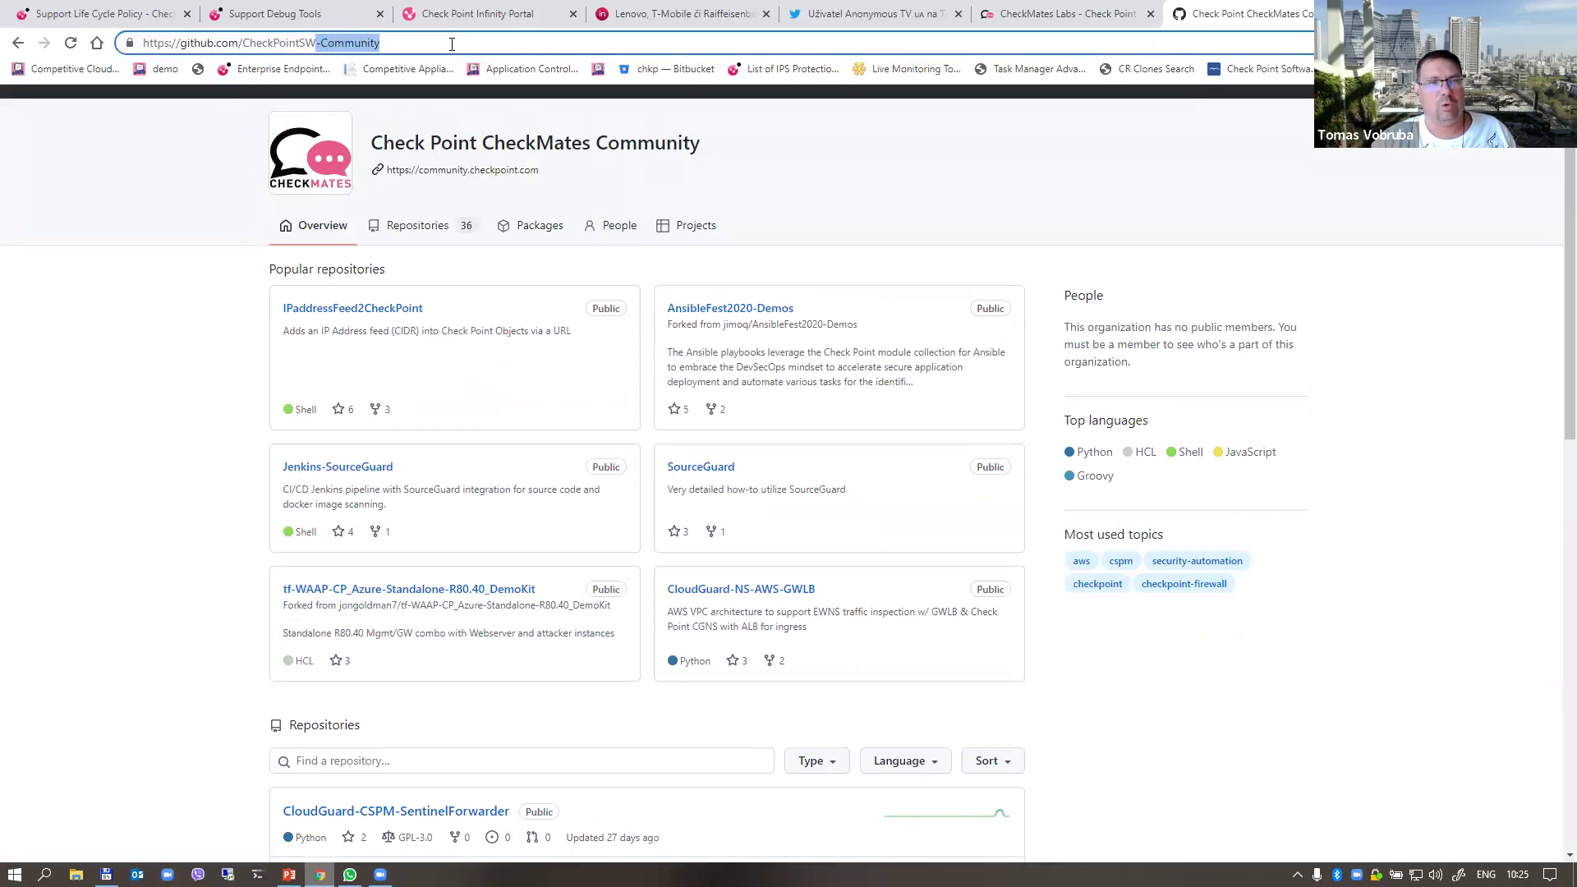
key("BackSpace")
key("Return")
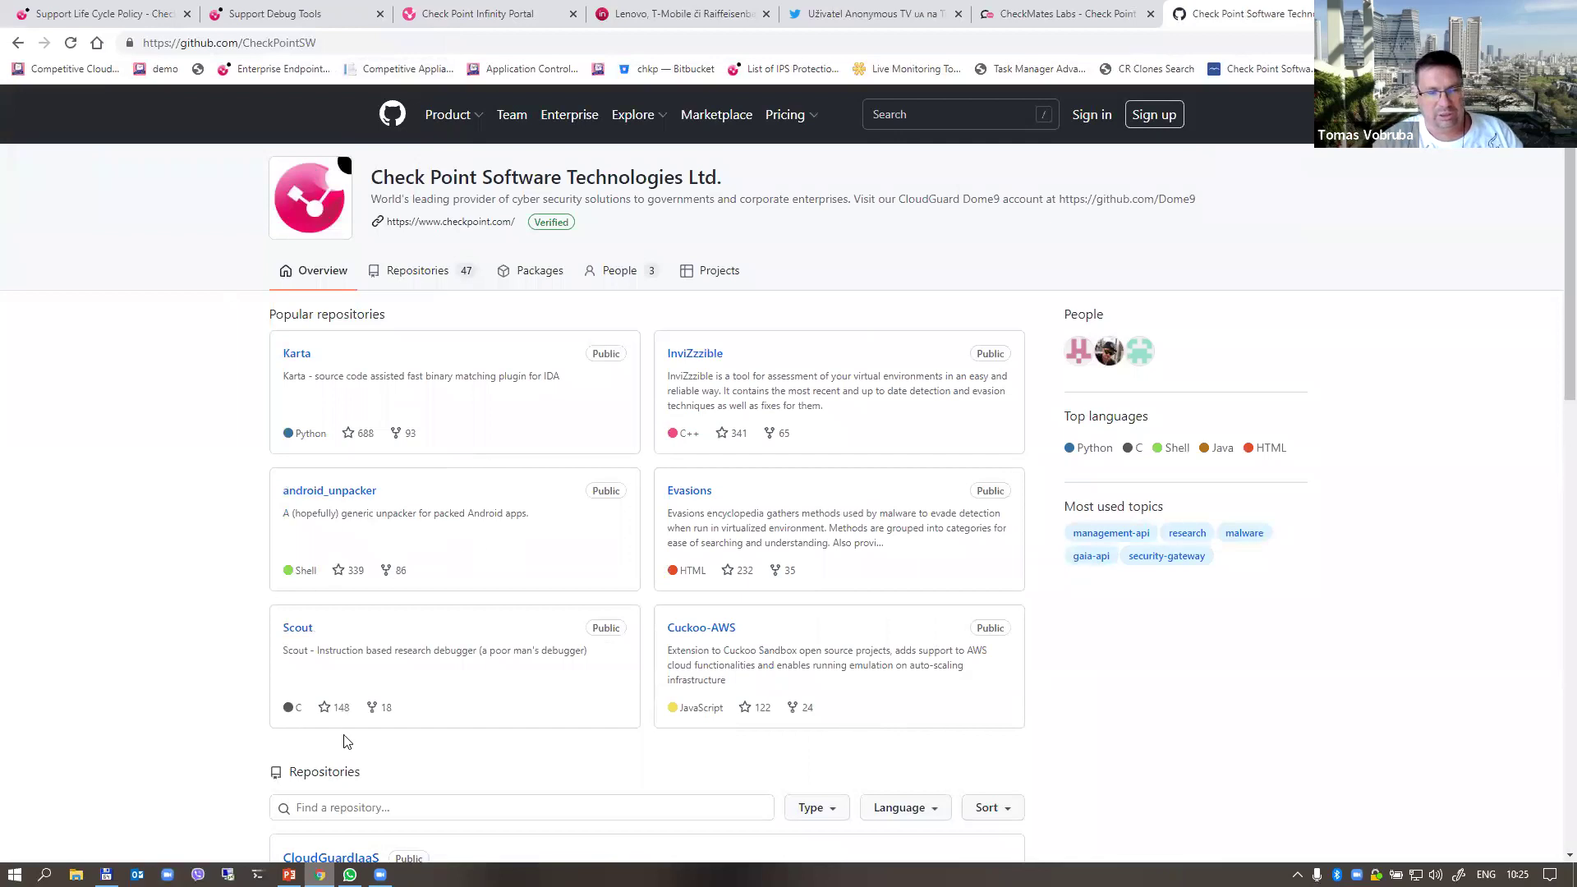
scroll(345, 741, "down", 3)
key("alt+Tab")
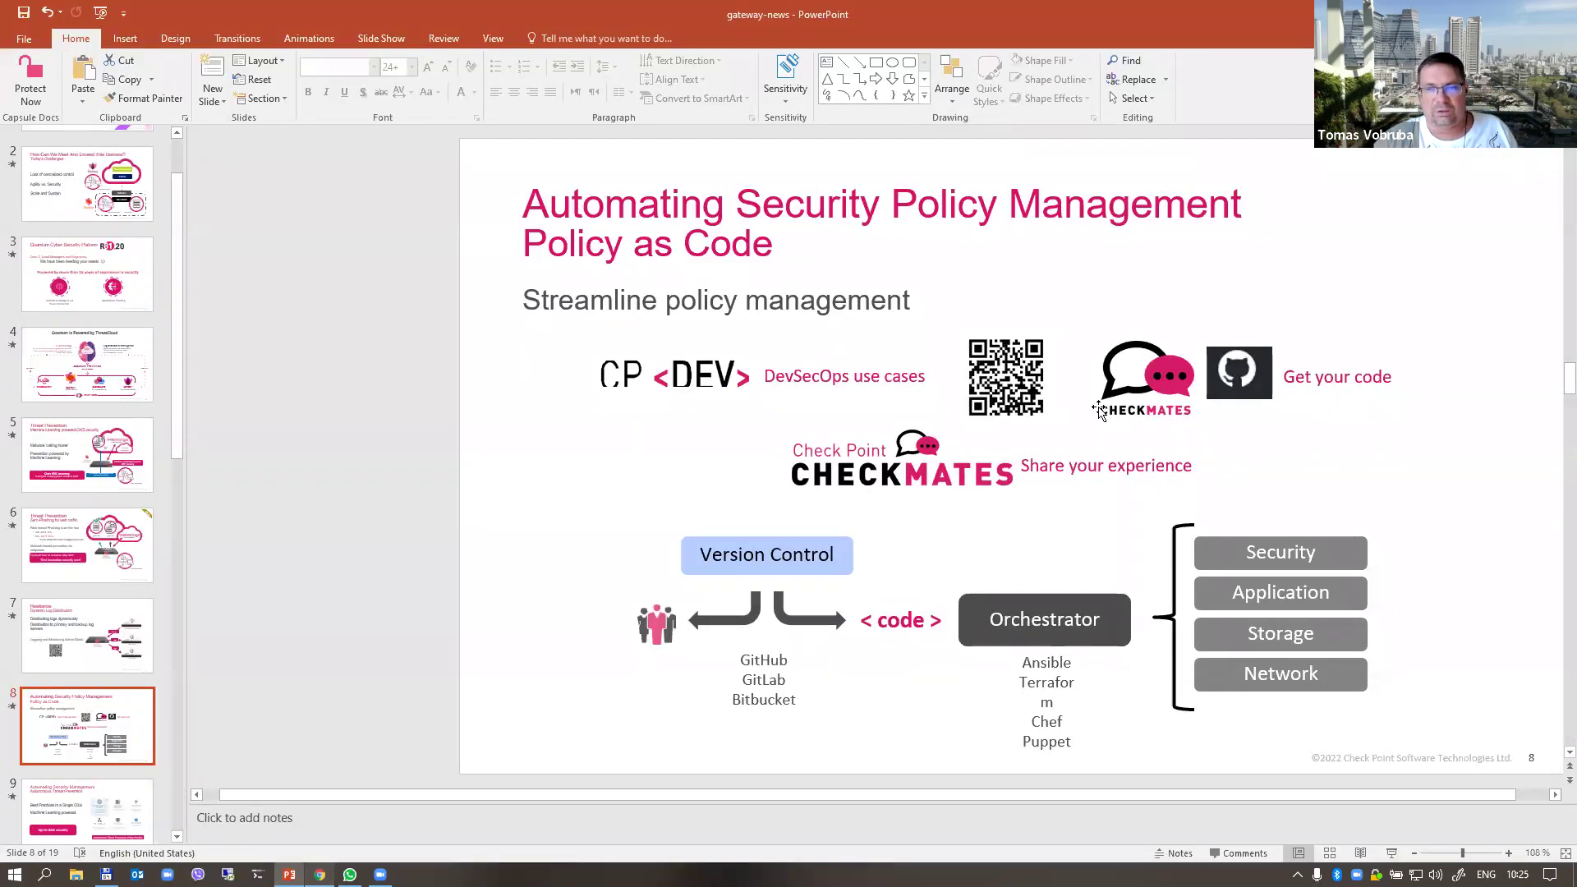
Step: Go to slide 9, highlight 'Threat Prevention' in its title, and bring up Remote Desktop Connection
left_click_drag(179, 415, 194, 534)
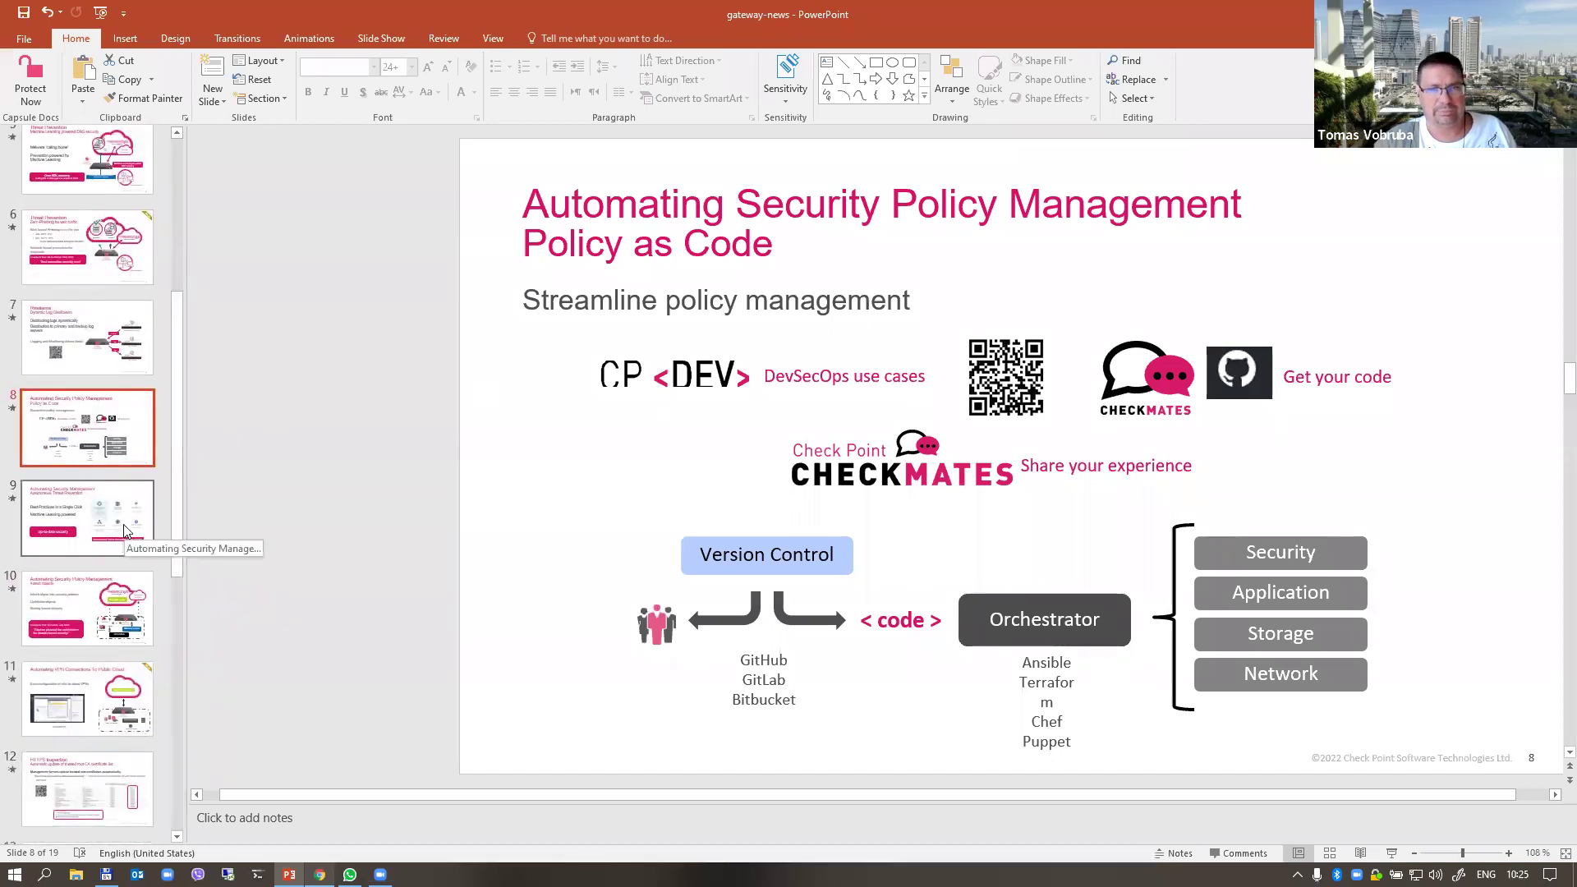
left_click(90, 507)
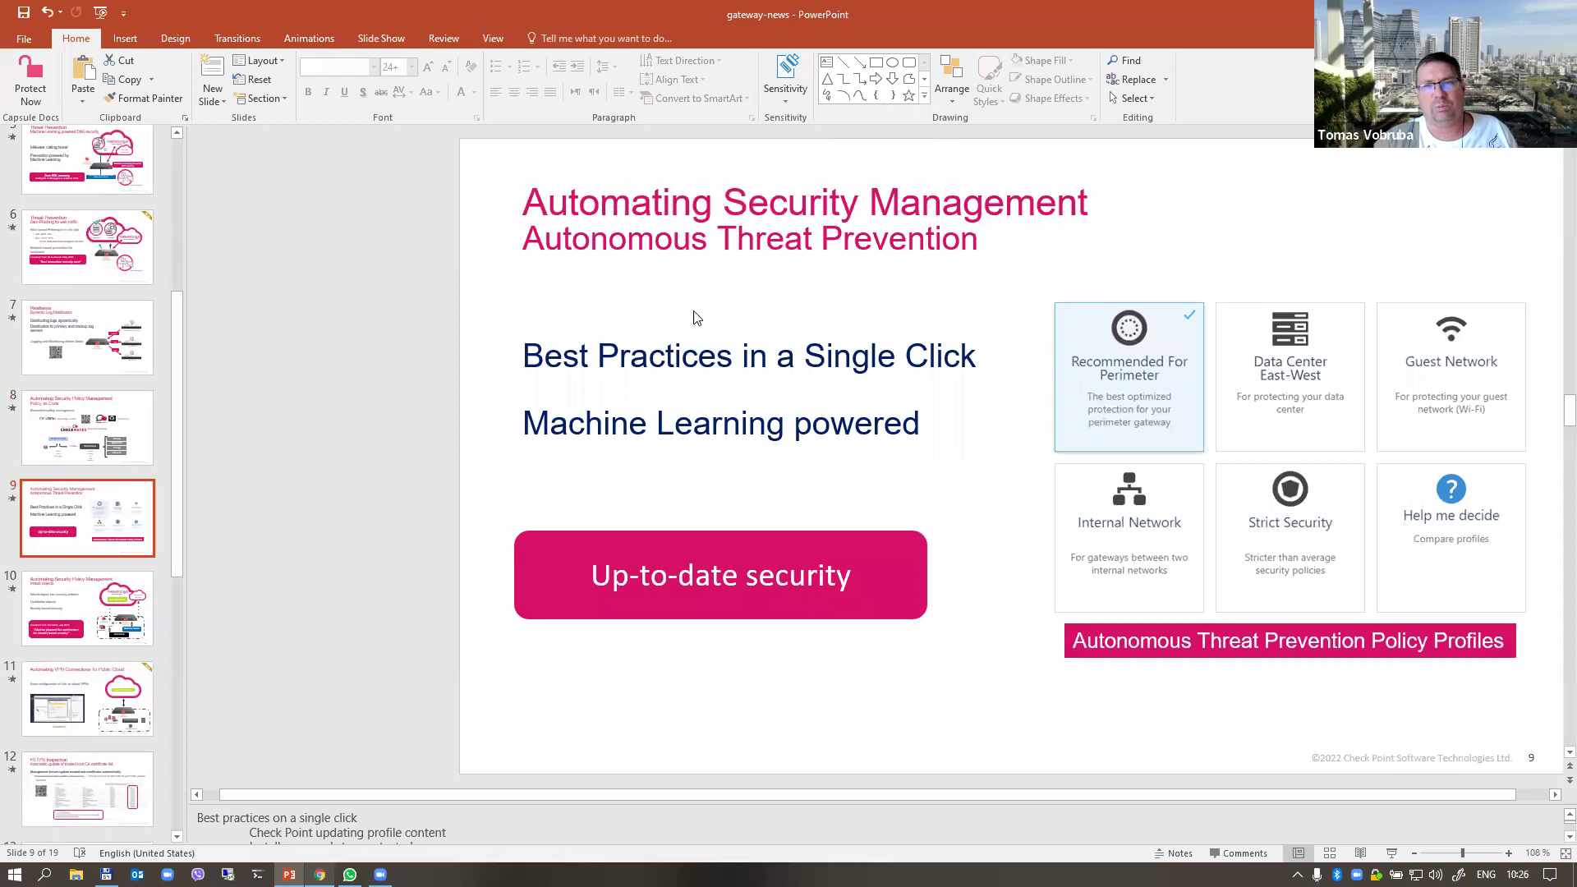
left_click_drag(719, 233, 976, 246)
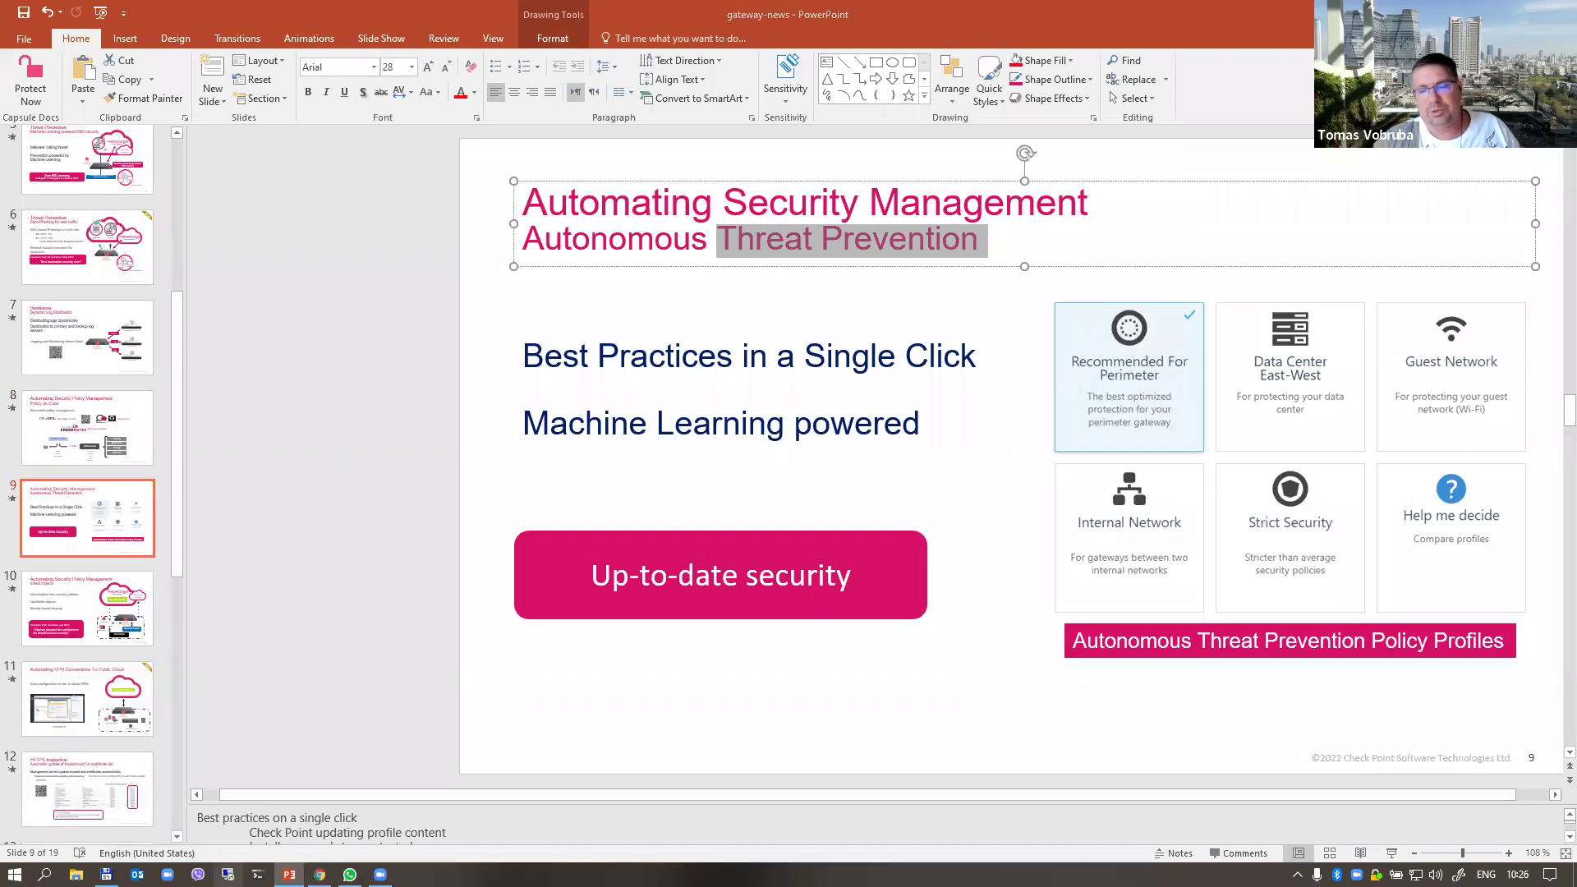
left_click(227, 874)
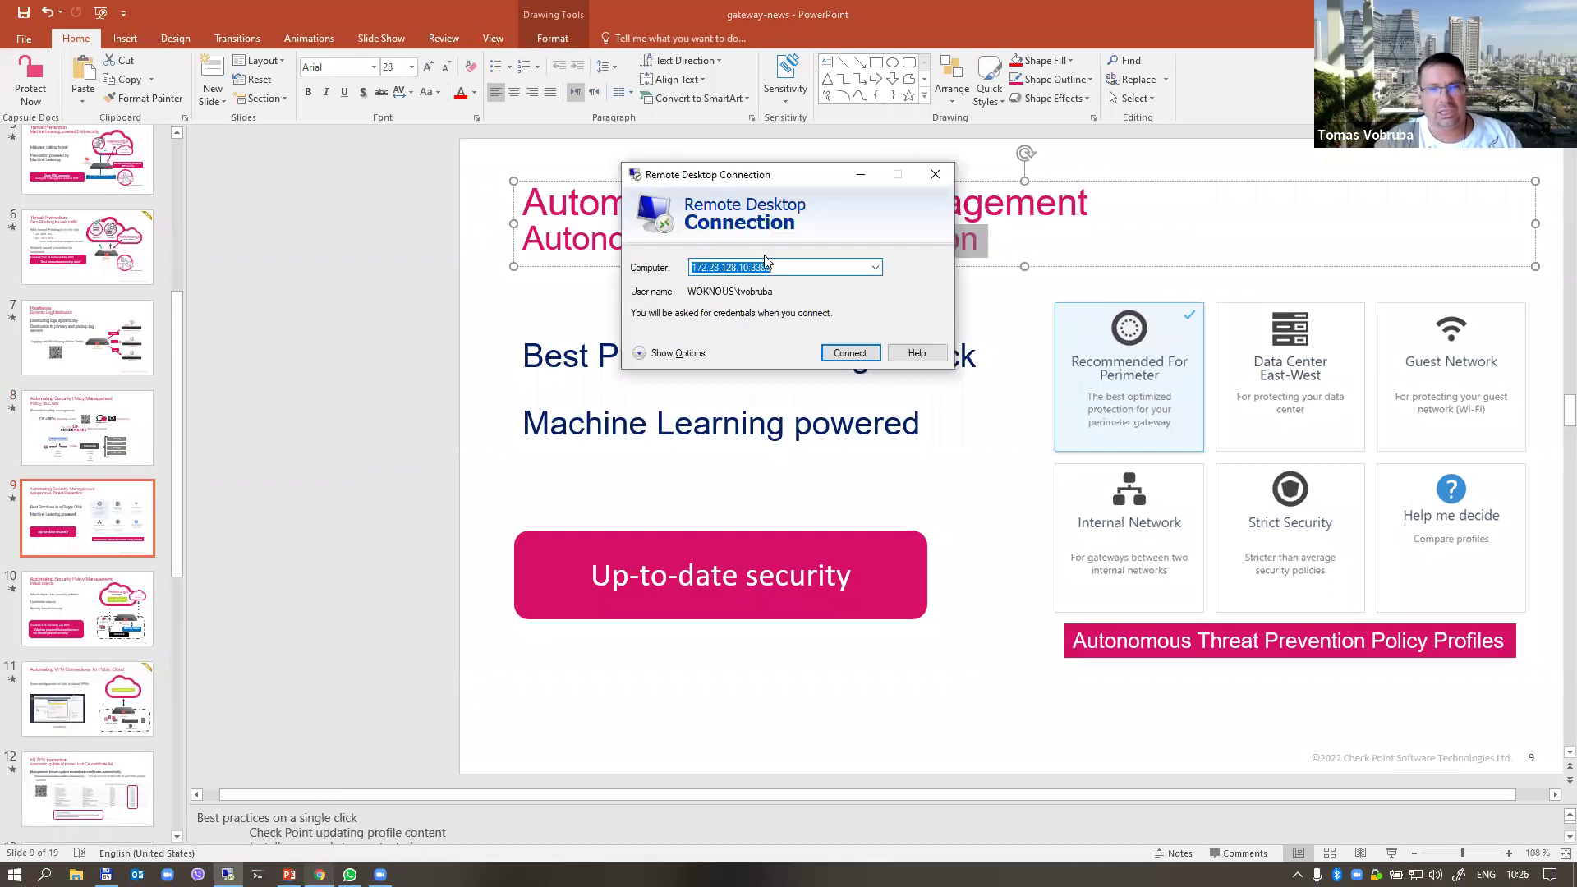
Step: Connect to the remote computer and enter the account password to start the session
left_click(849, 353)
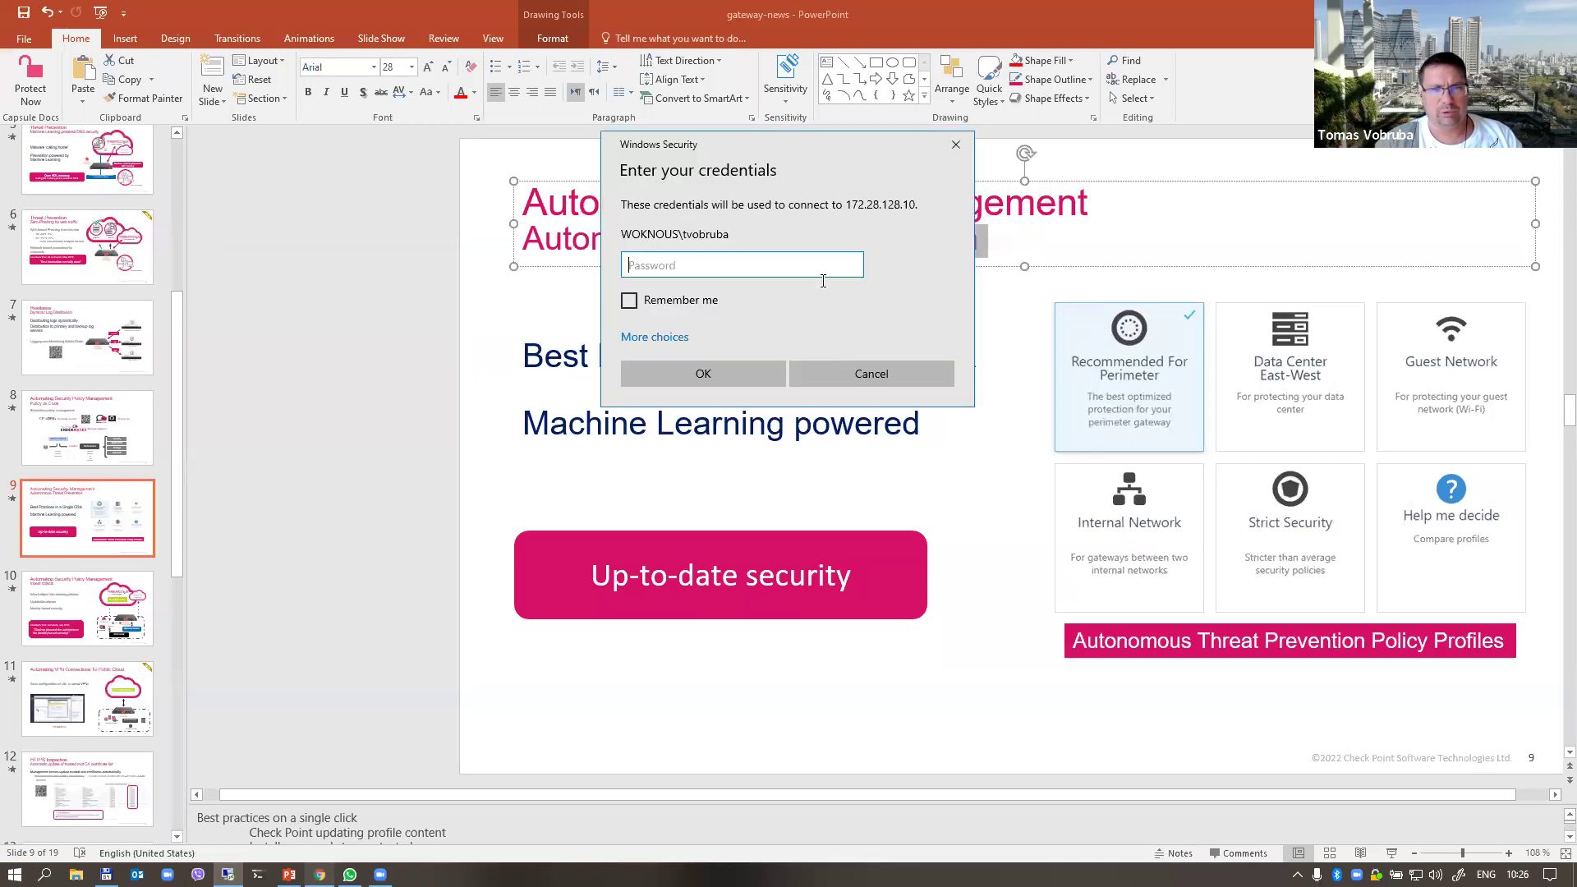
type("••••")
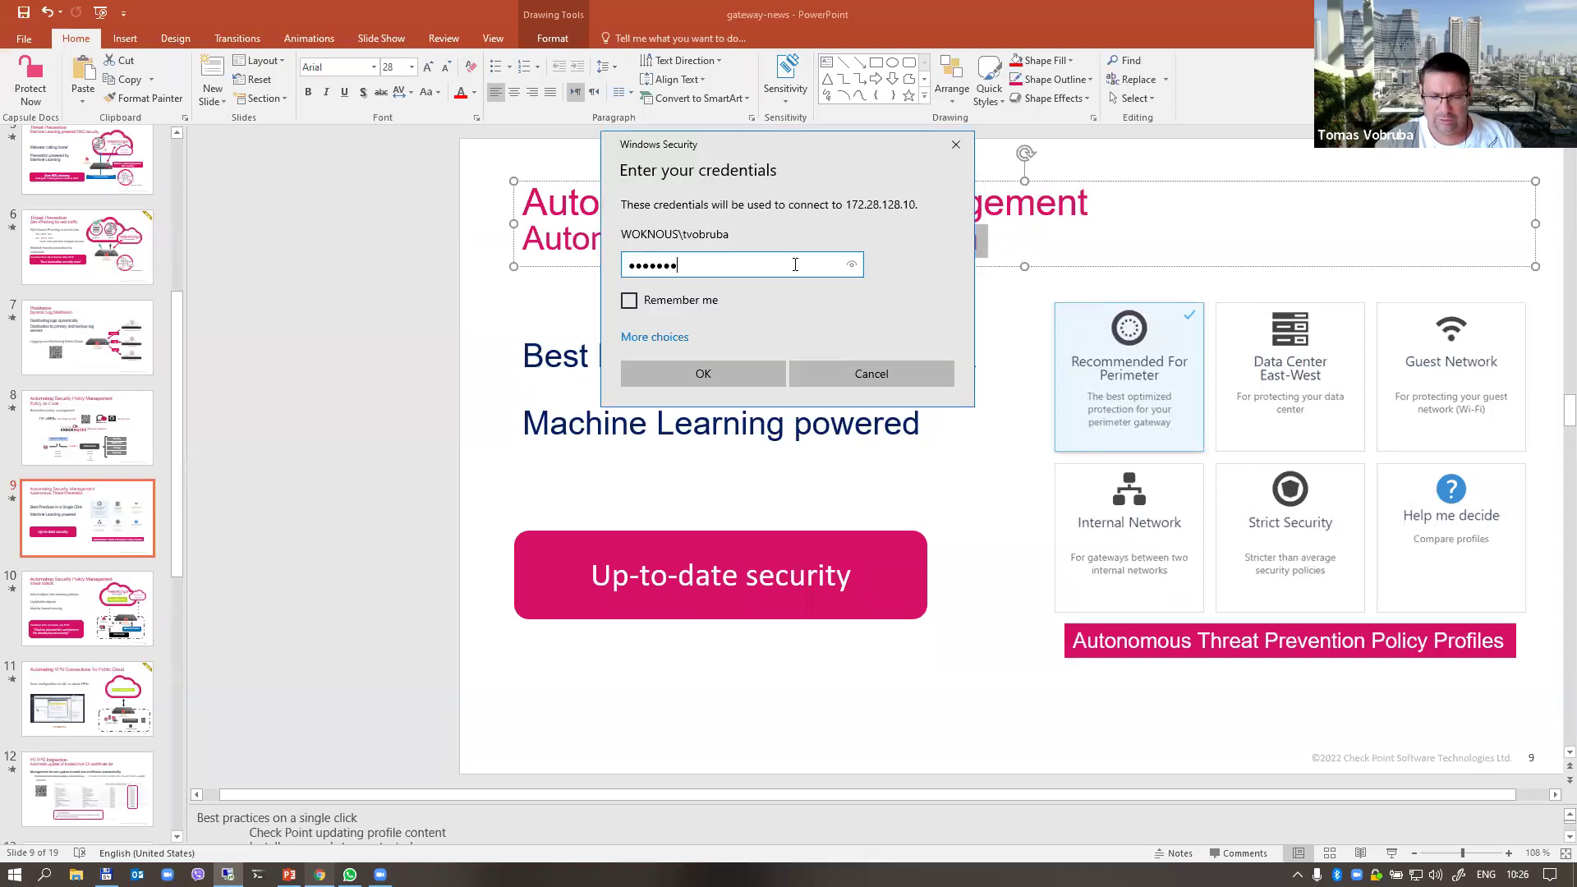
key("Return")
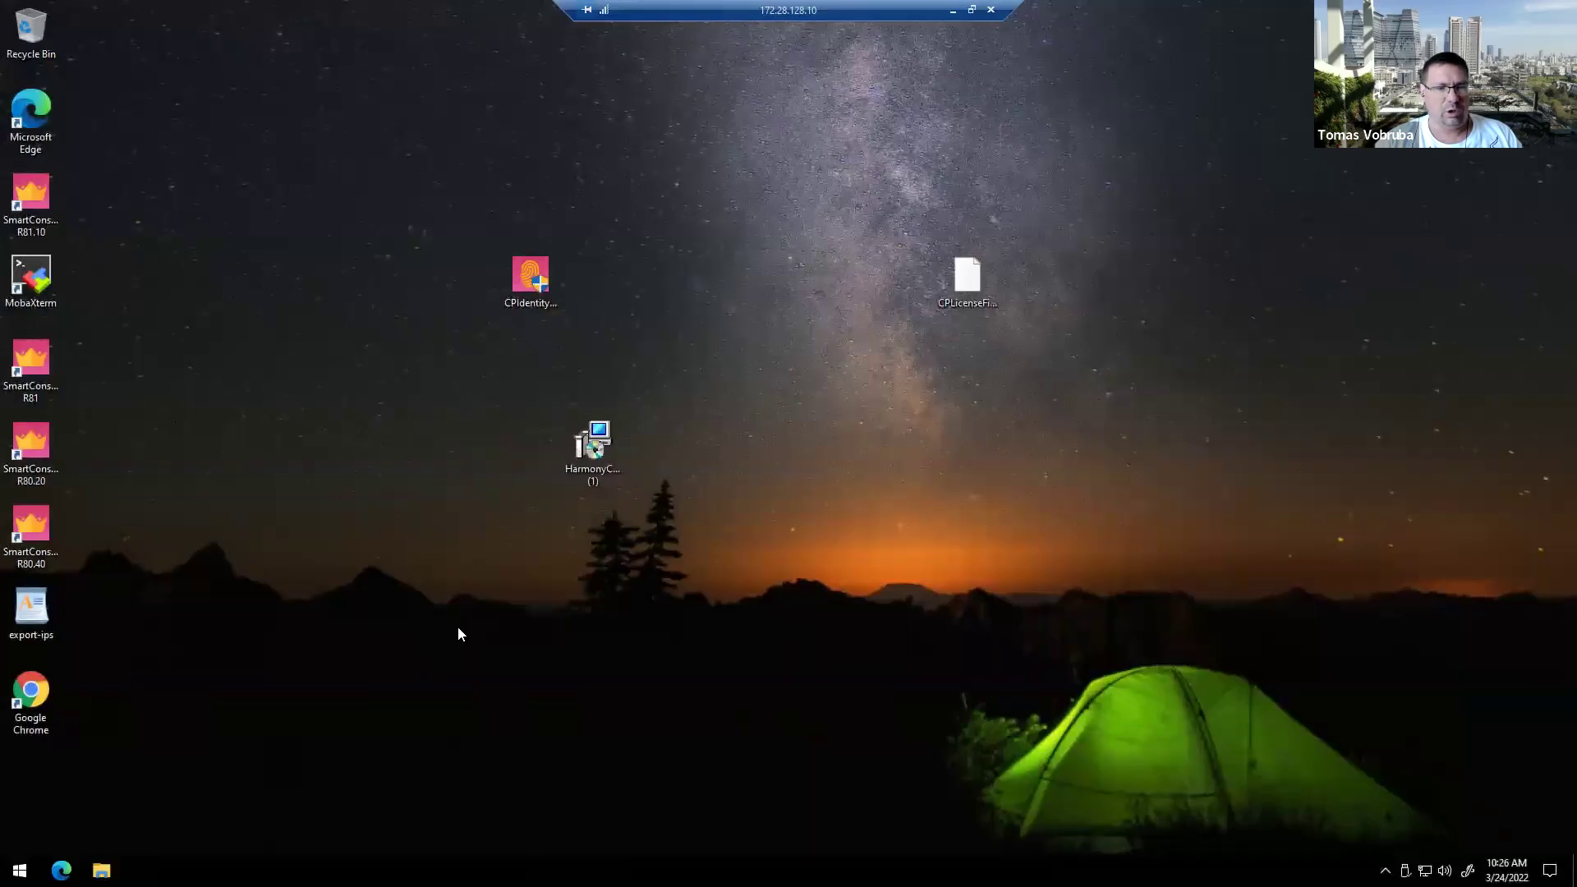
Step: Launch SmartConsole R81.10 and log in to server 172.28.20.5 with the password
double_click(33, 198)
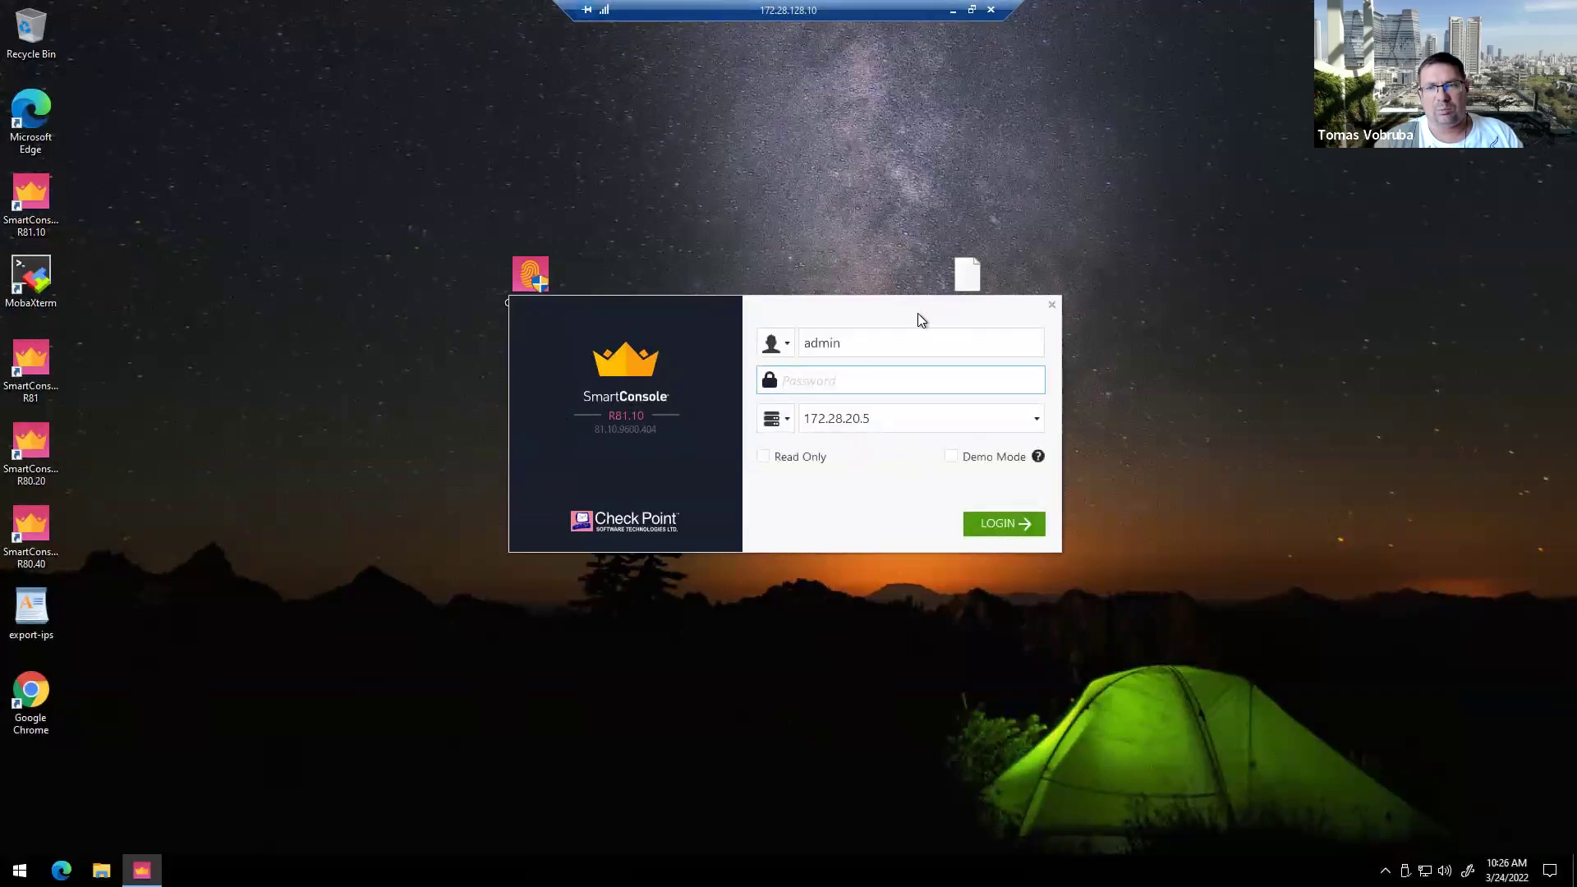
type("a*****")
key("Return")
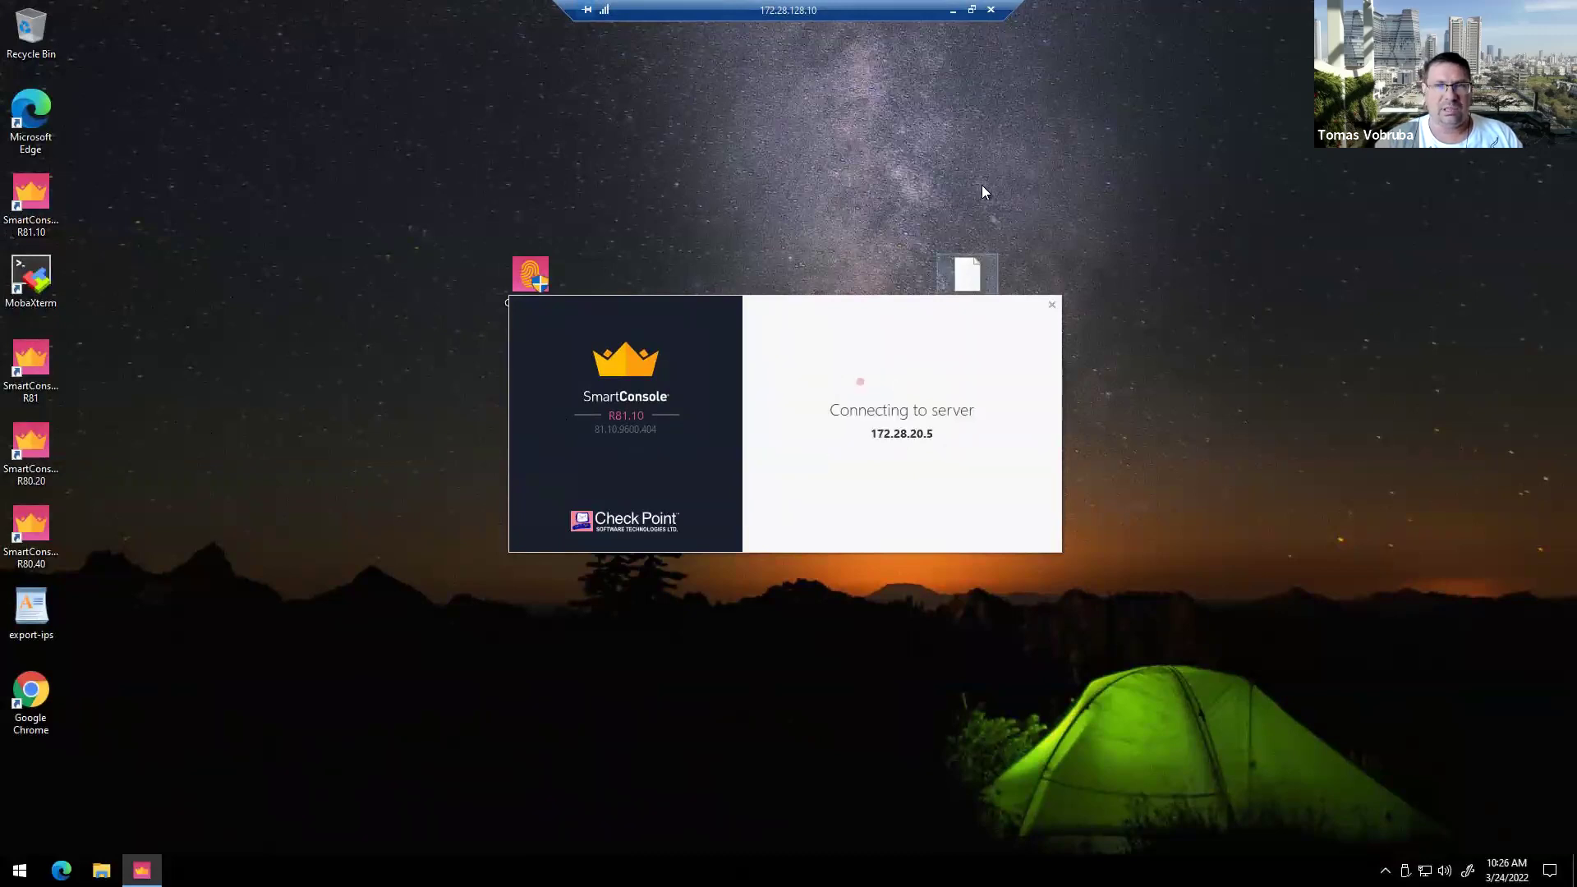
Step: Review the cpgw gateway's Custom Threat Prevention settings without saving, then show Security Policies
left_click(953, 10)
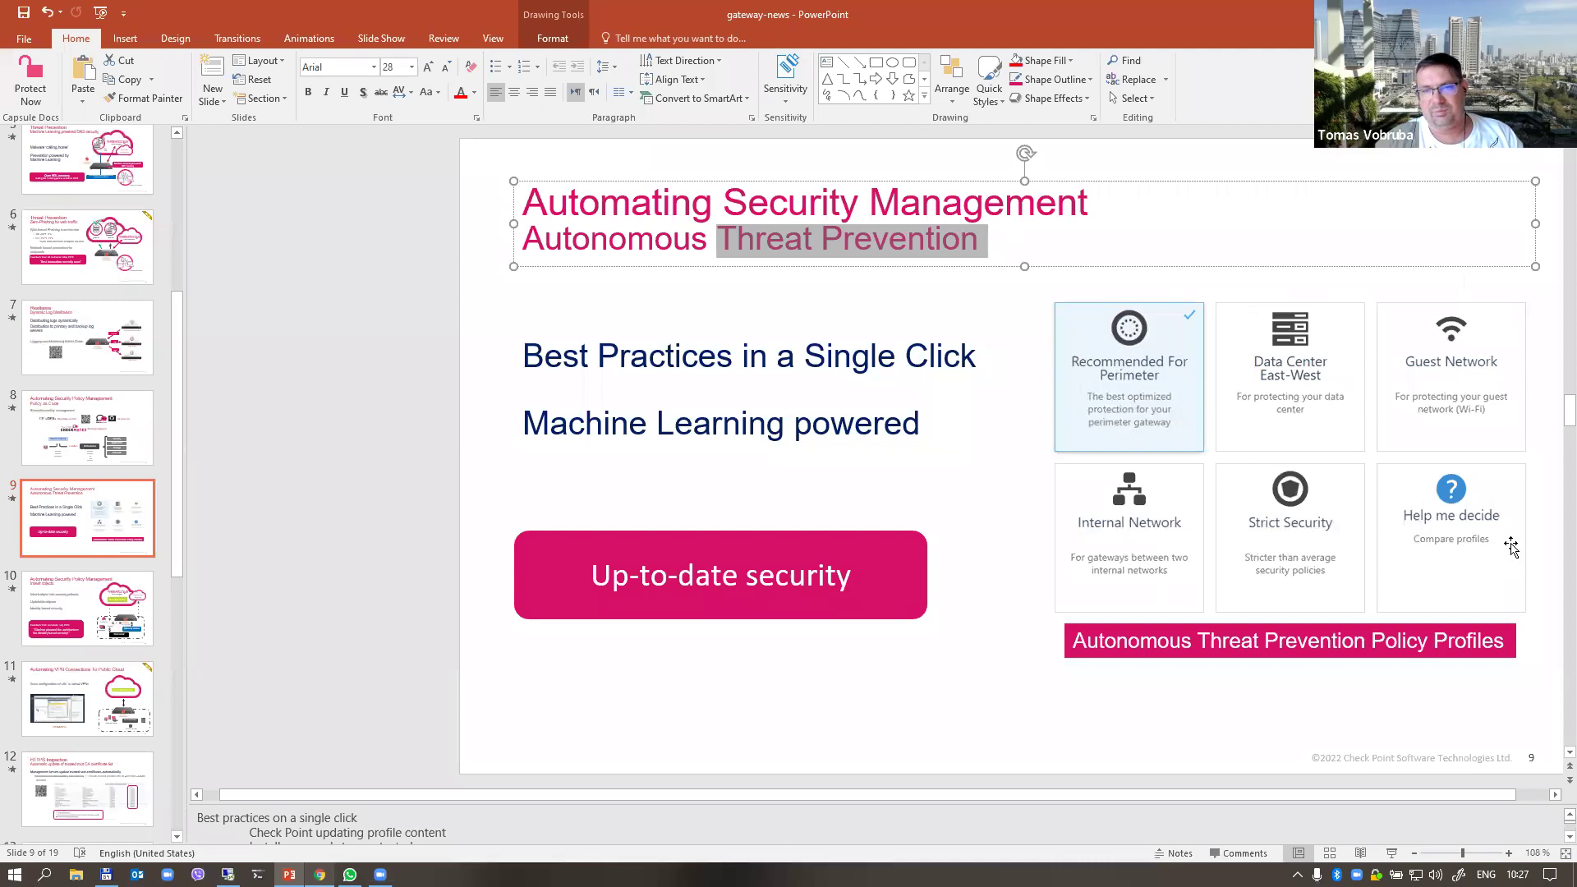
key("alt+Tab")
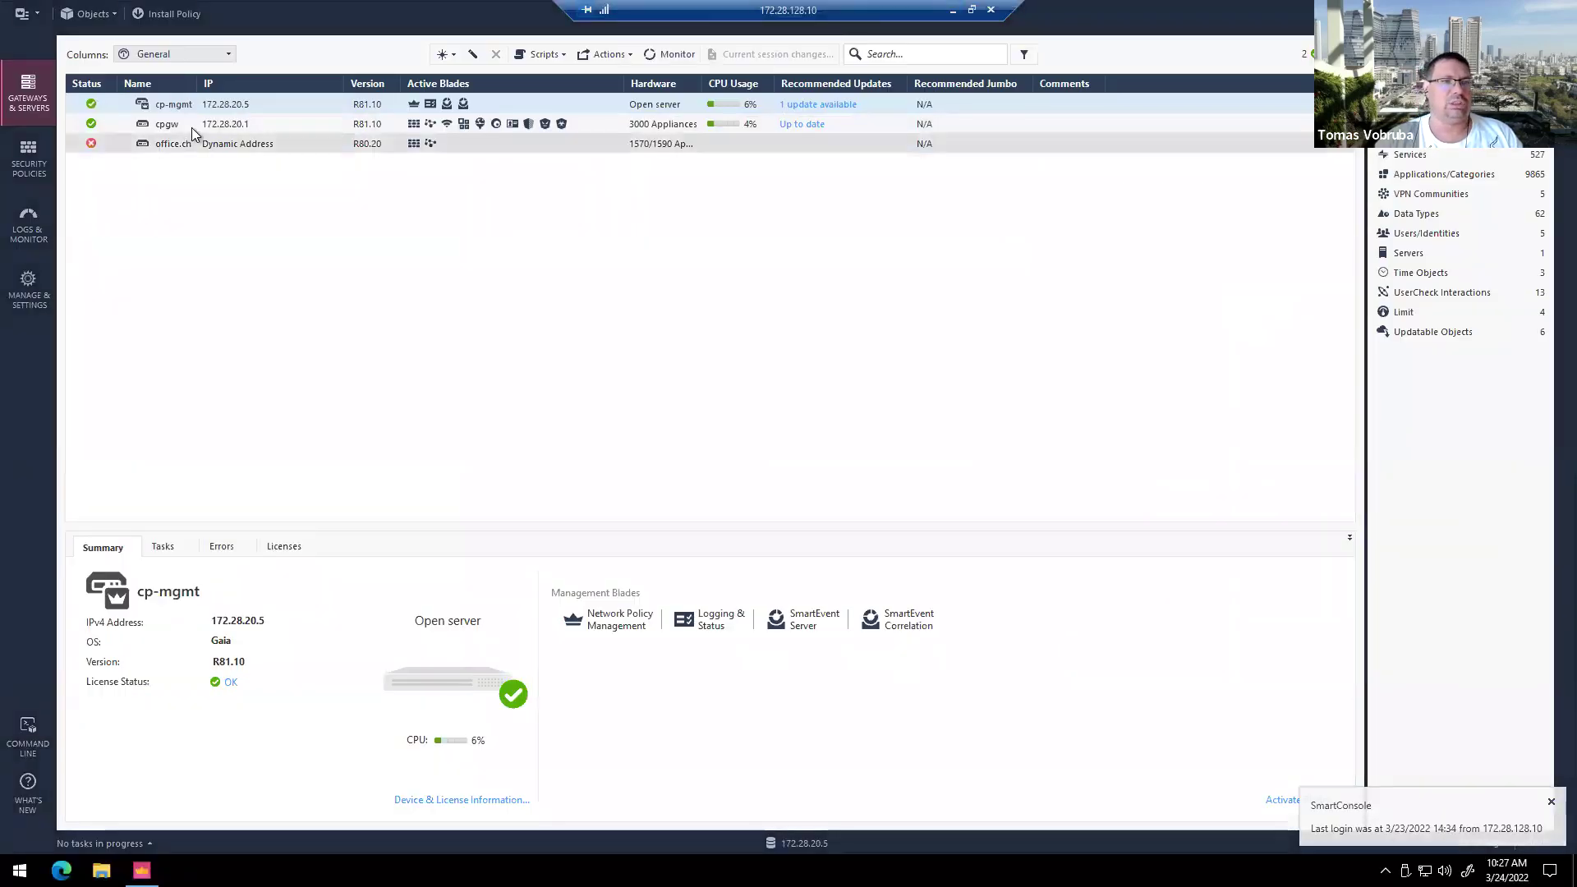
left_click(193, 125)
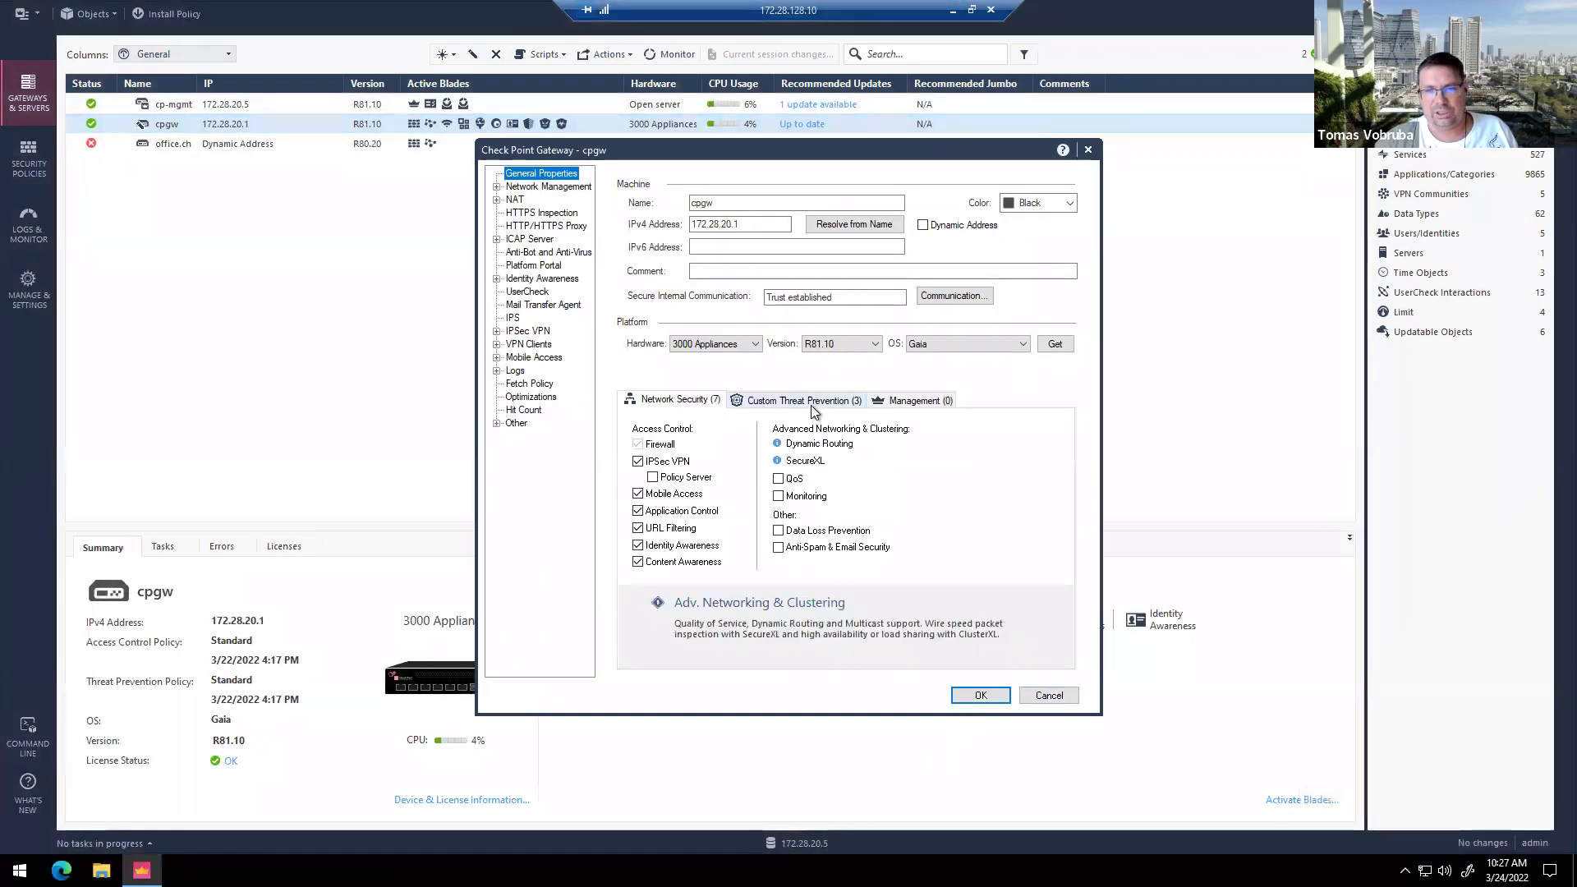
left_click(811, 402)
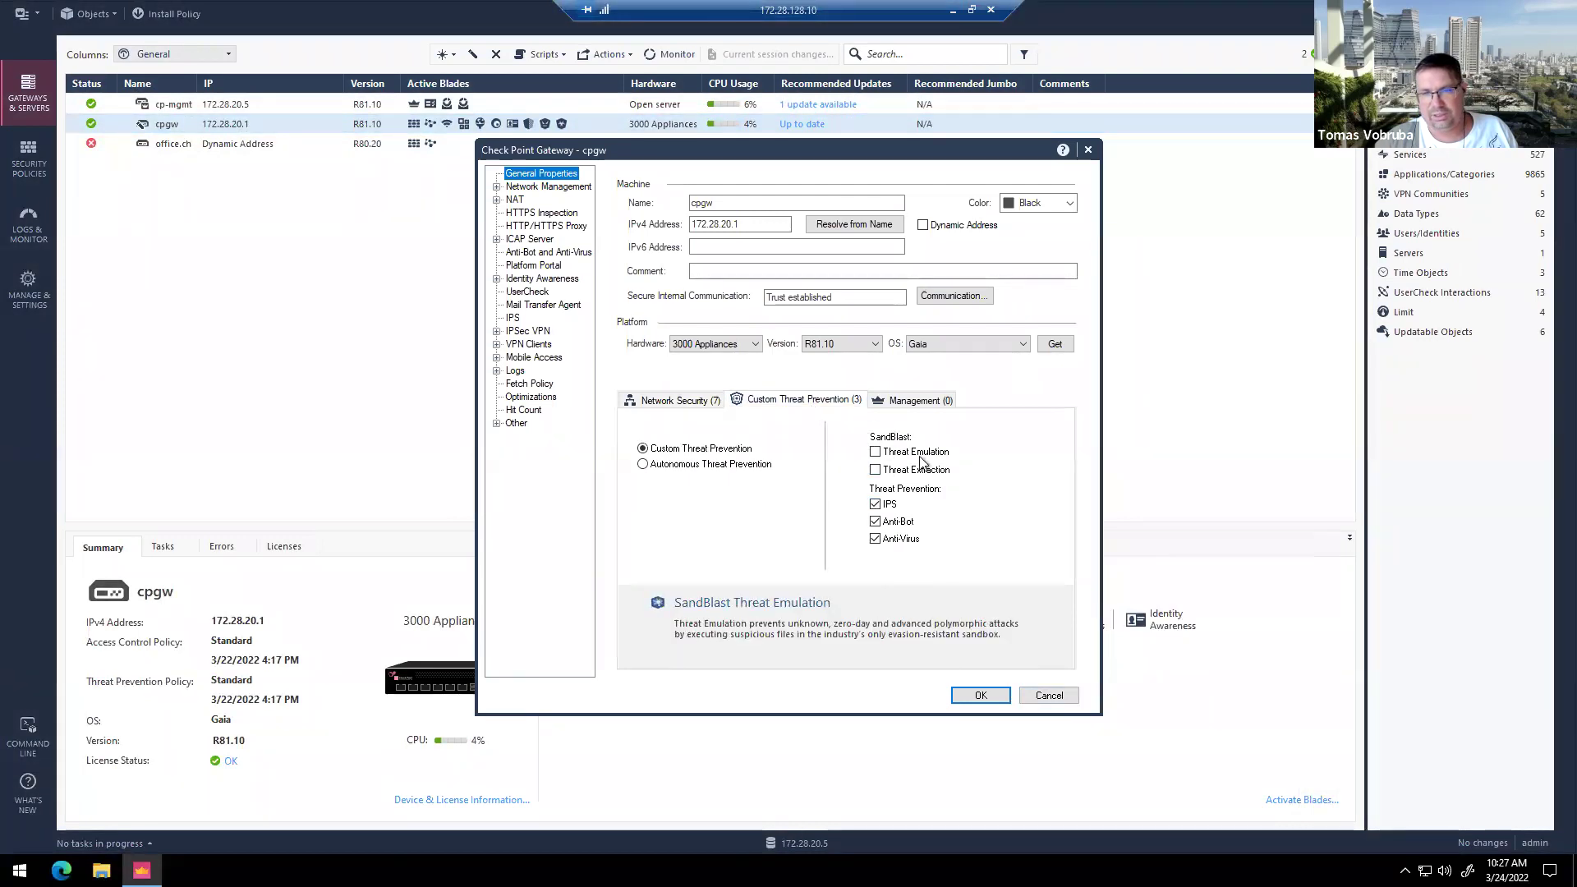
left_click(1051, 697)
left_click(40, 165)
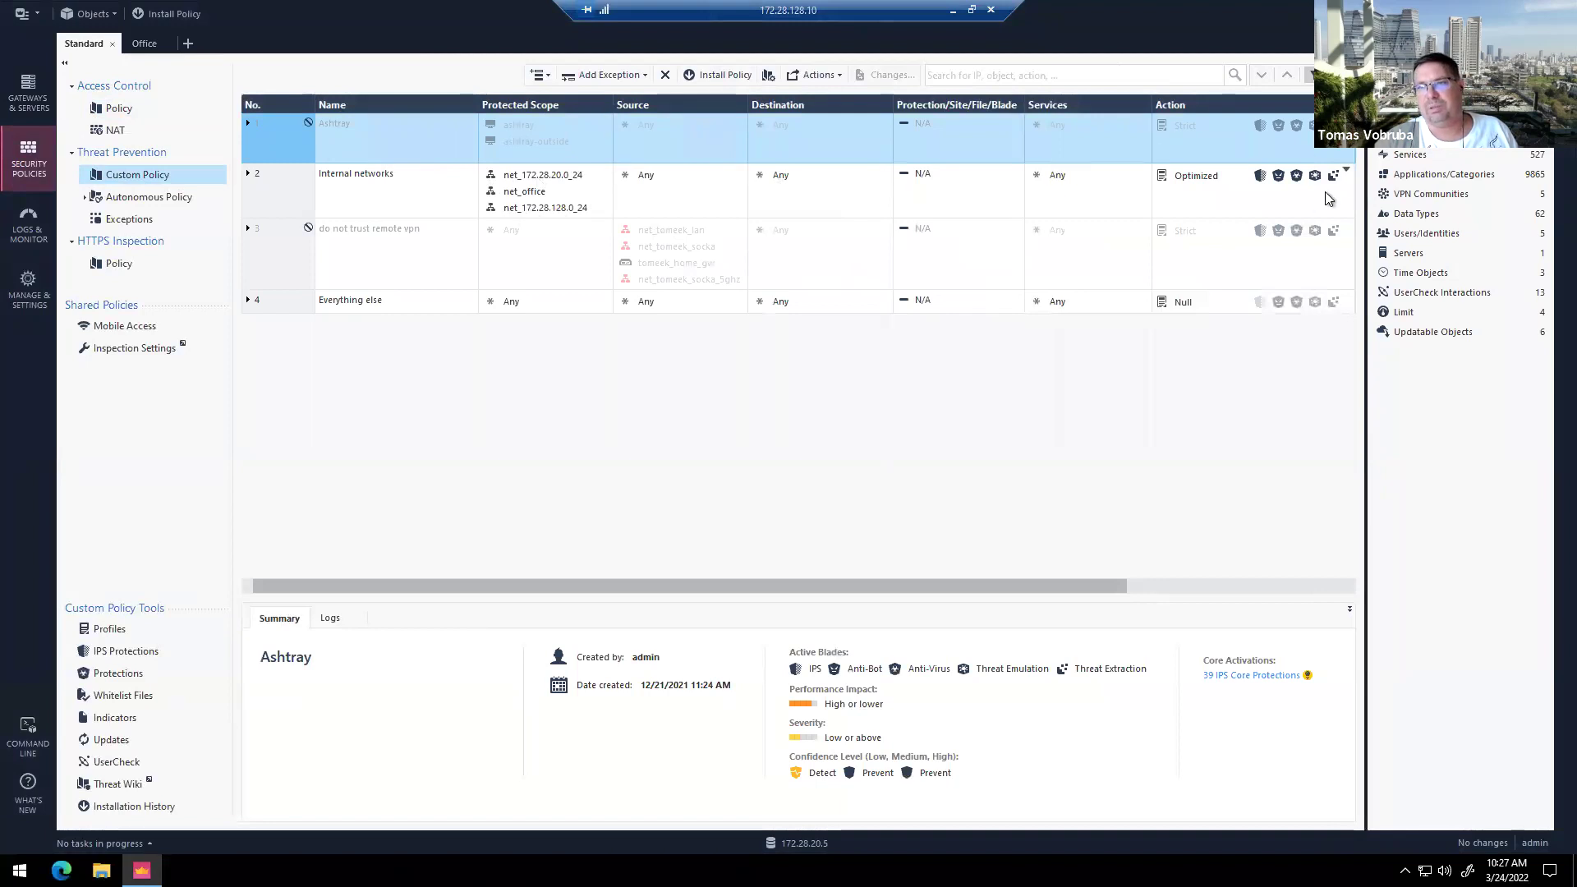
Step: Inspect the Internal networks rule's Optimized profile, expanding its Mail settings, and cancel unchanged
left_click(1199, 176)
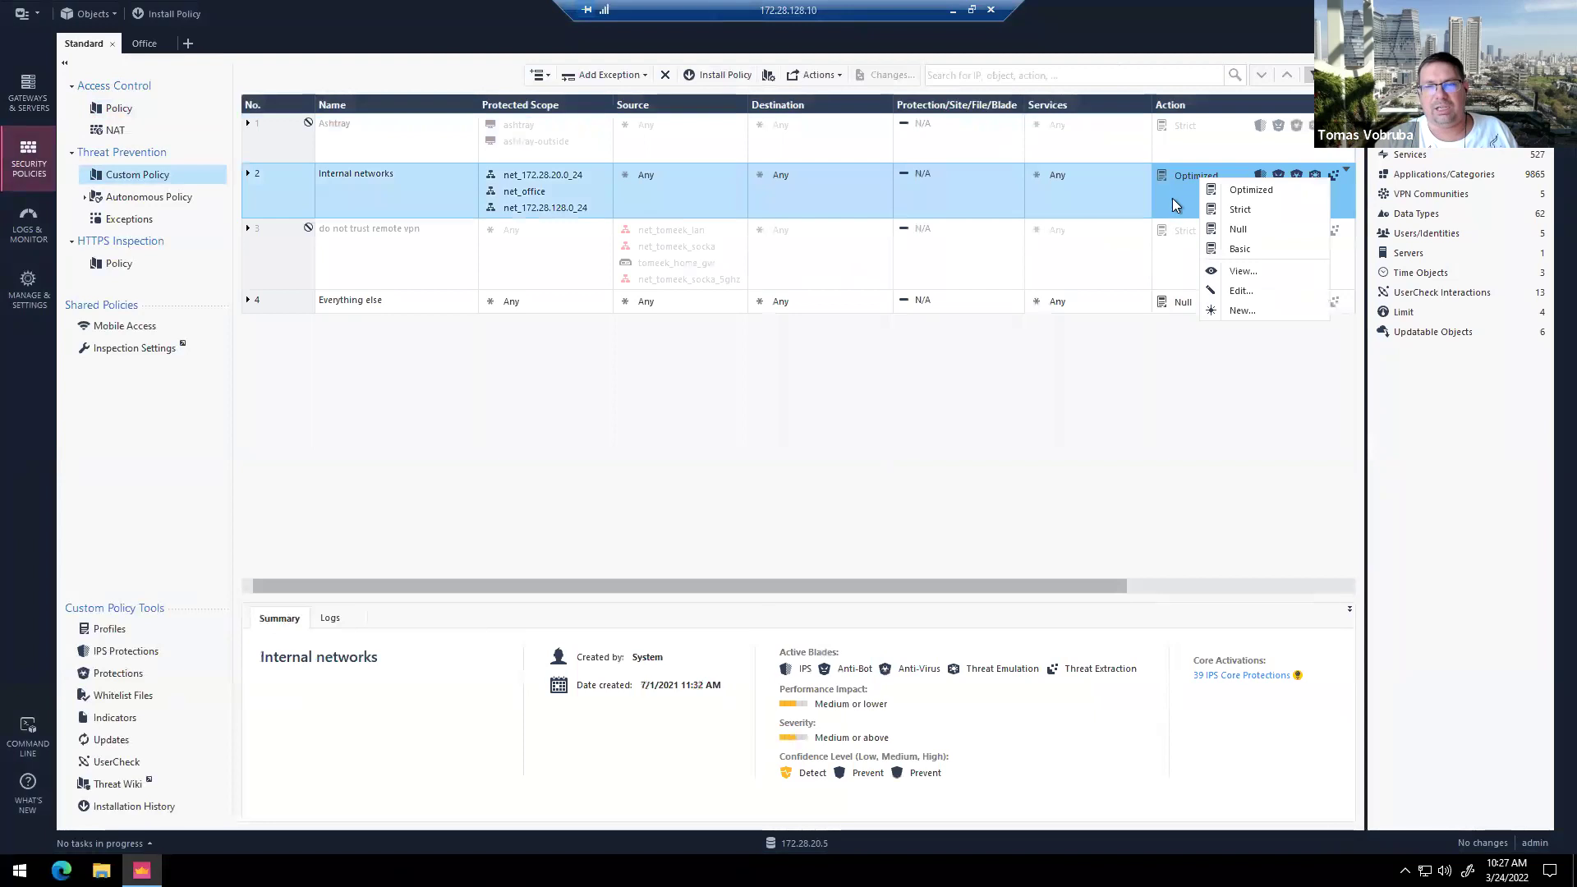
left_click(1244, 289)
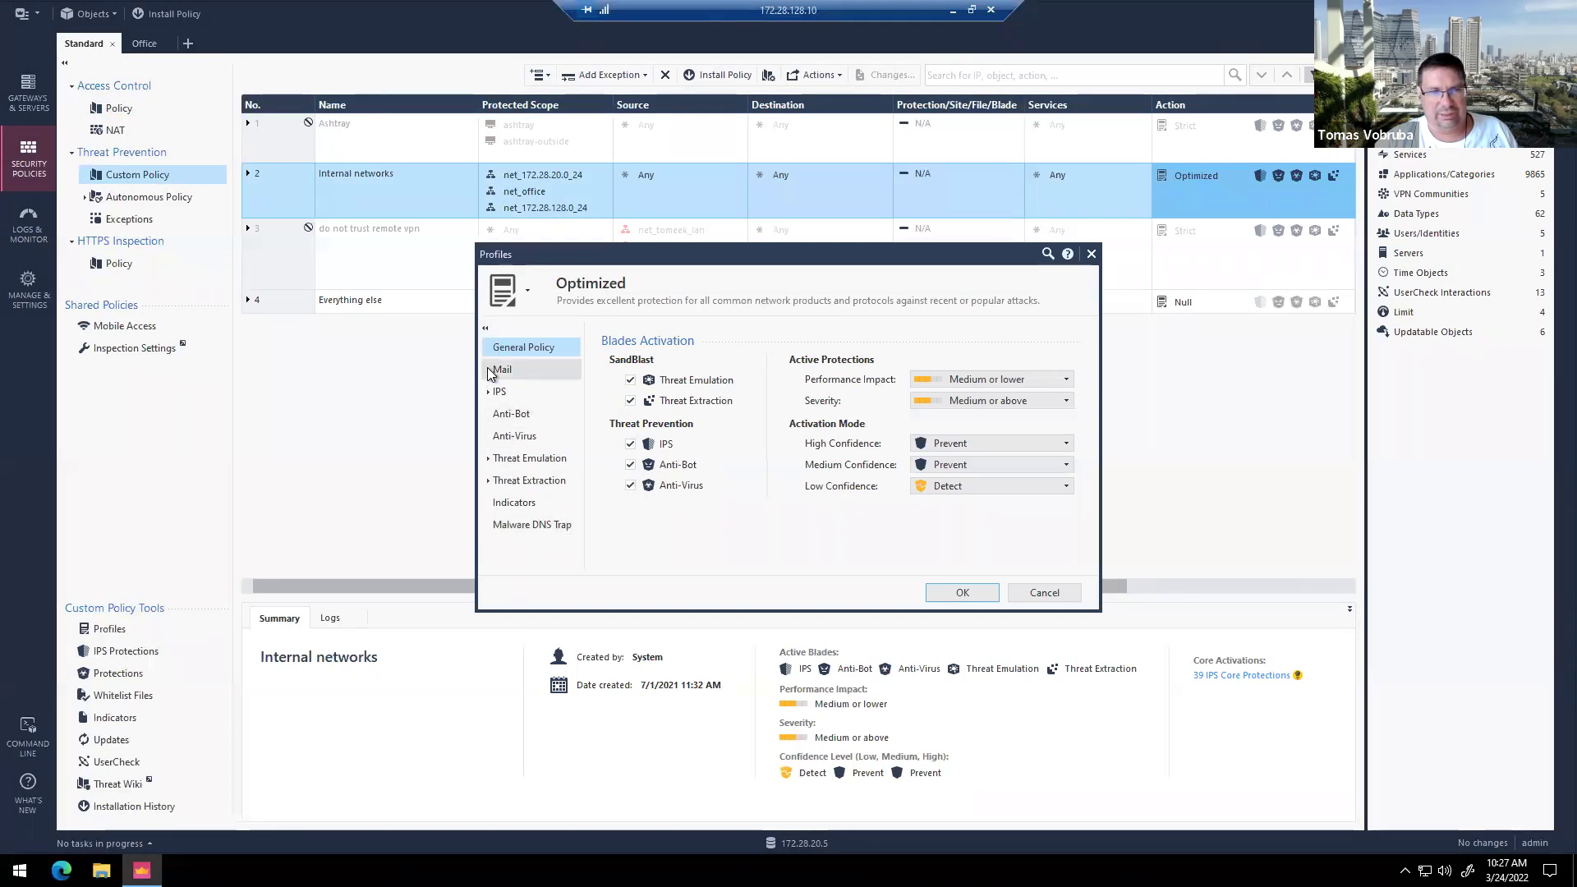
left_click(489, 370)
left_click(1040, 658)
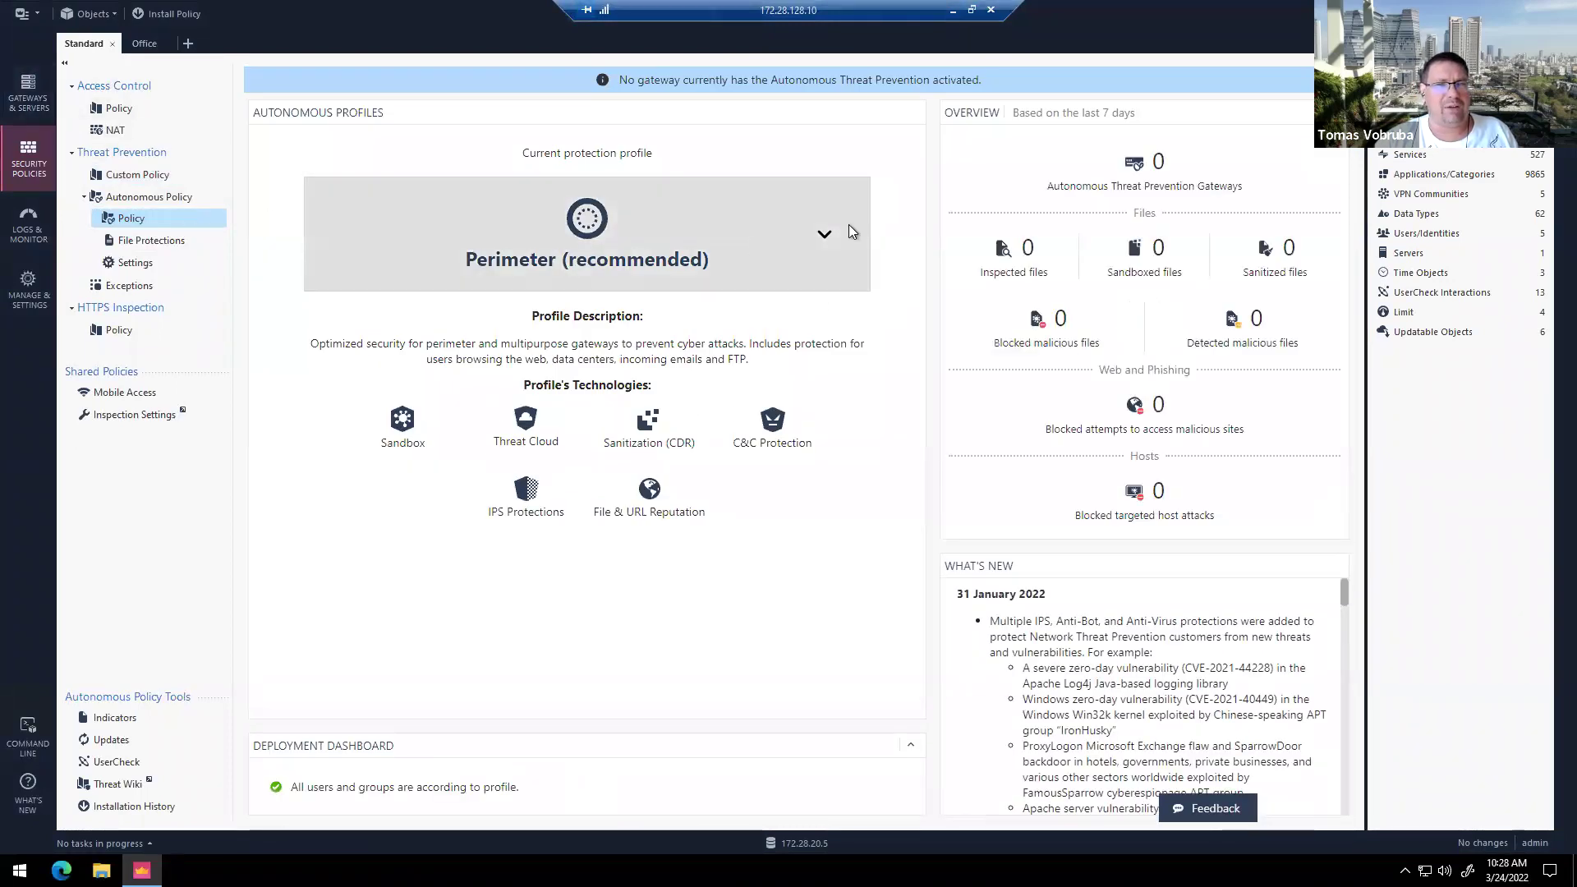
Step: List the autonomous profiles, then review cpgw's threat prevention mode options without changes
left_click(814, 241)
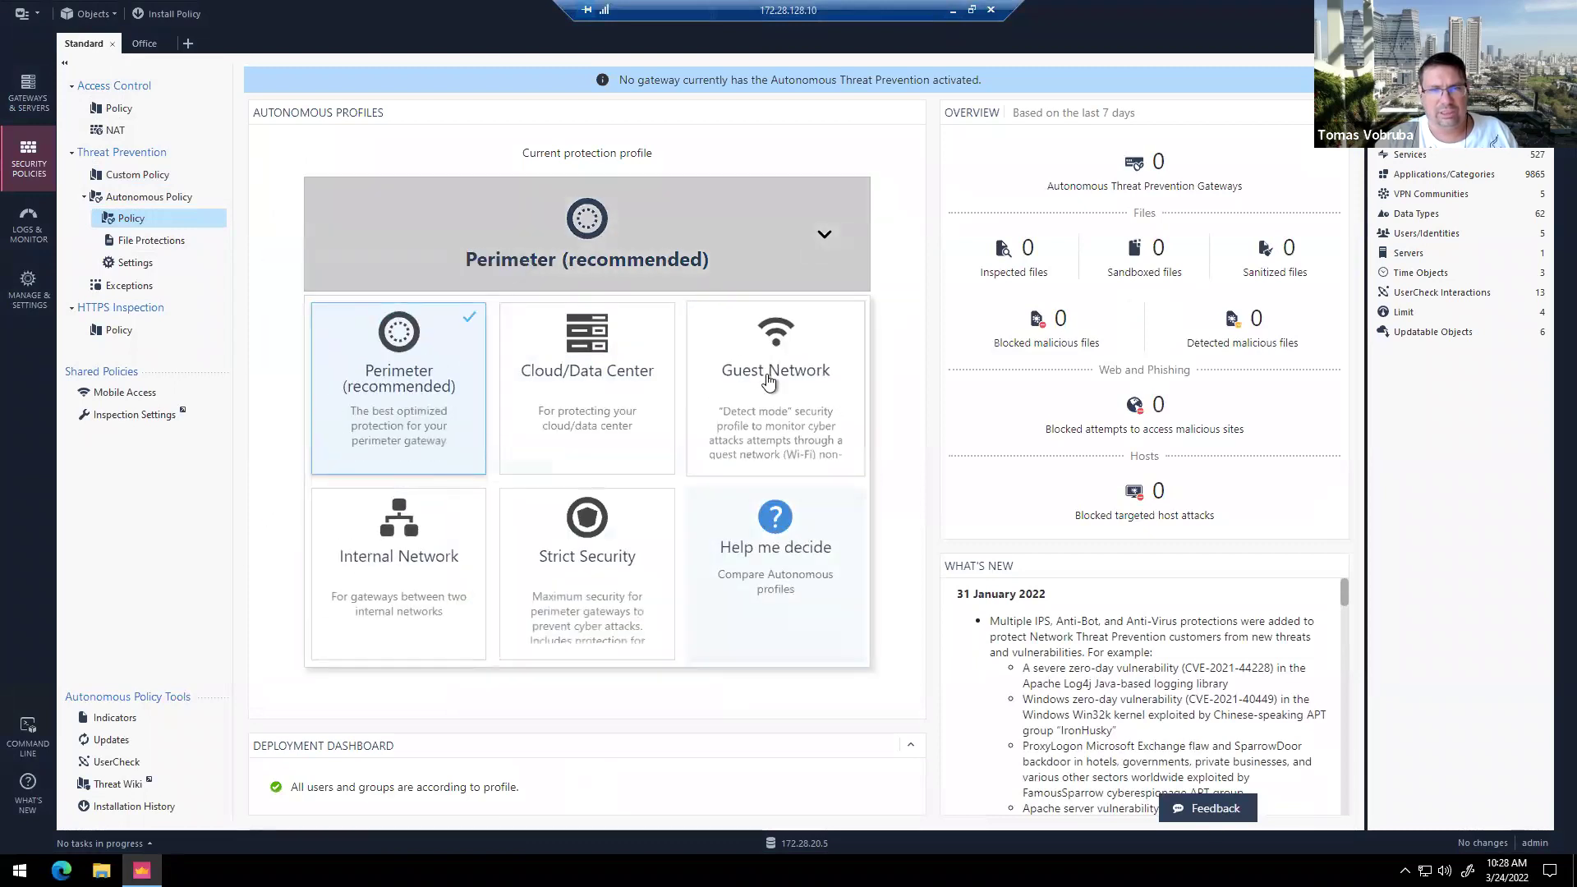
left_click(27, 103)
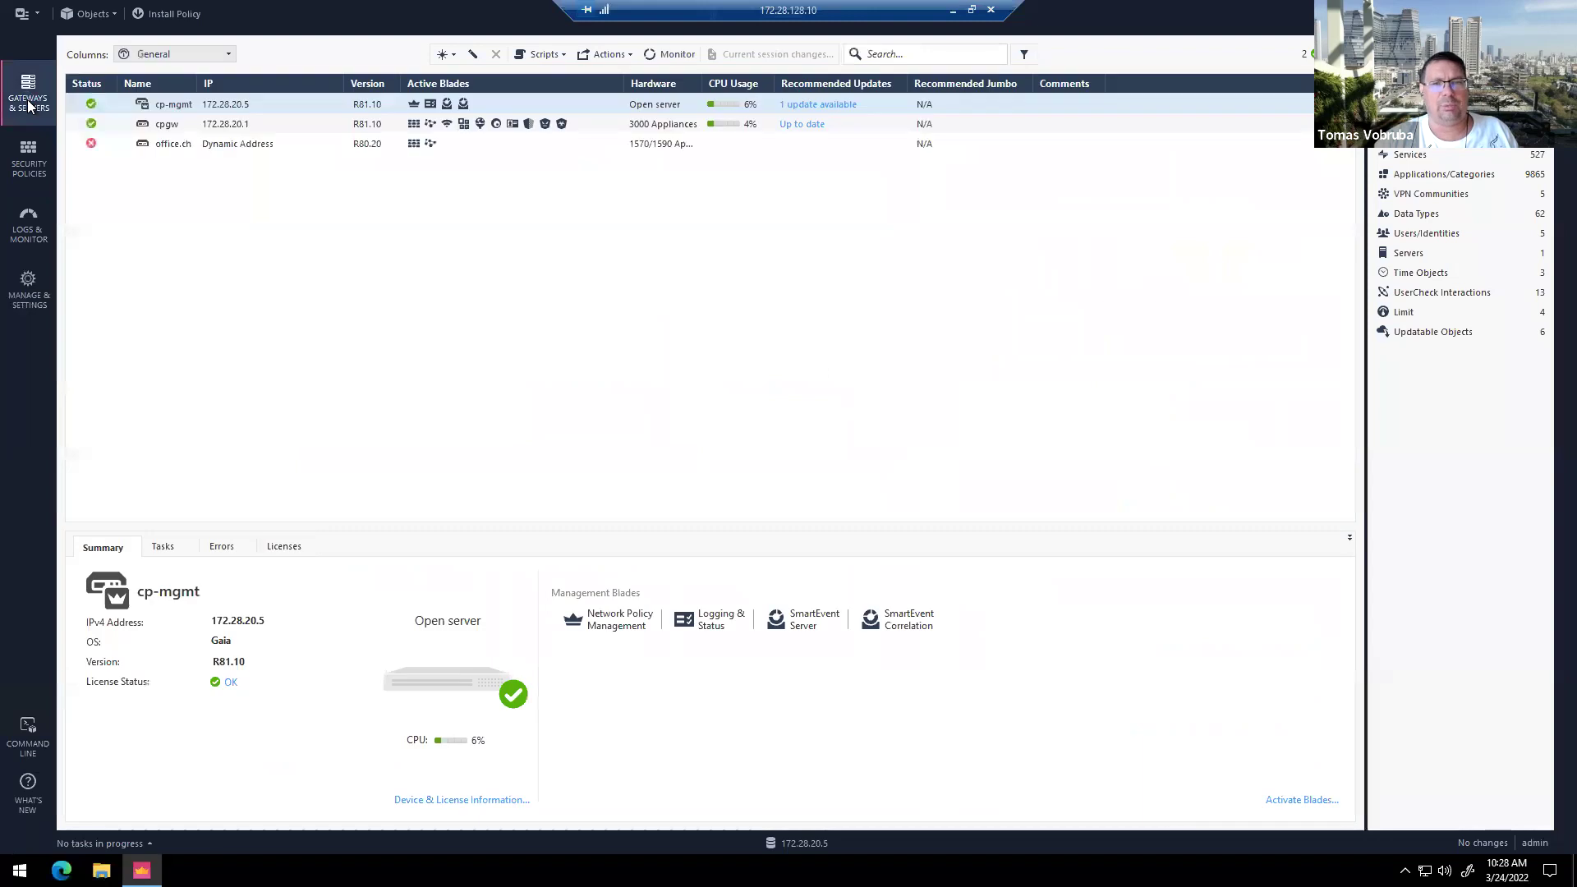
left_click(185, 130)
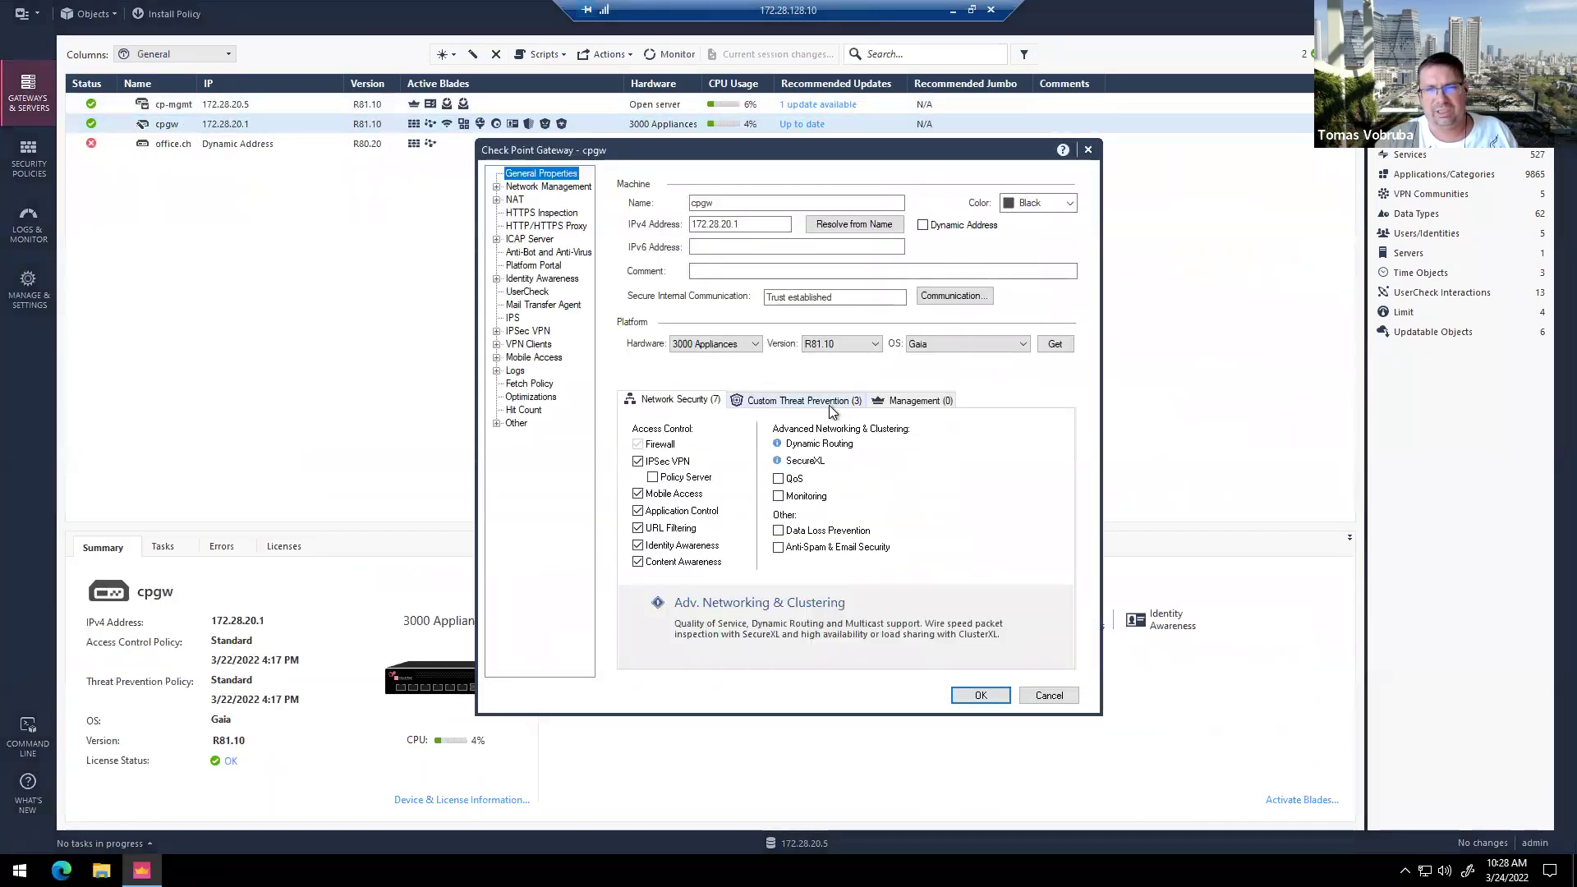
left_click(826, 401)
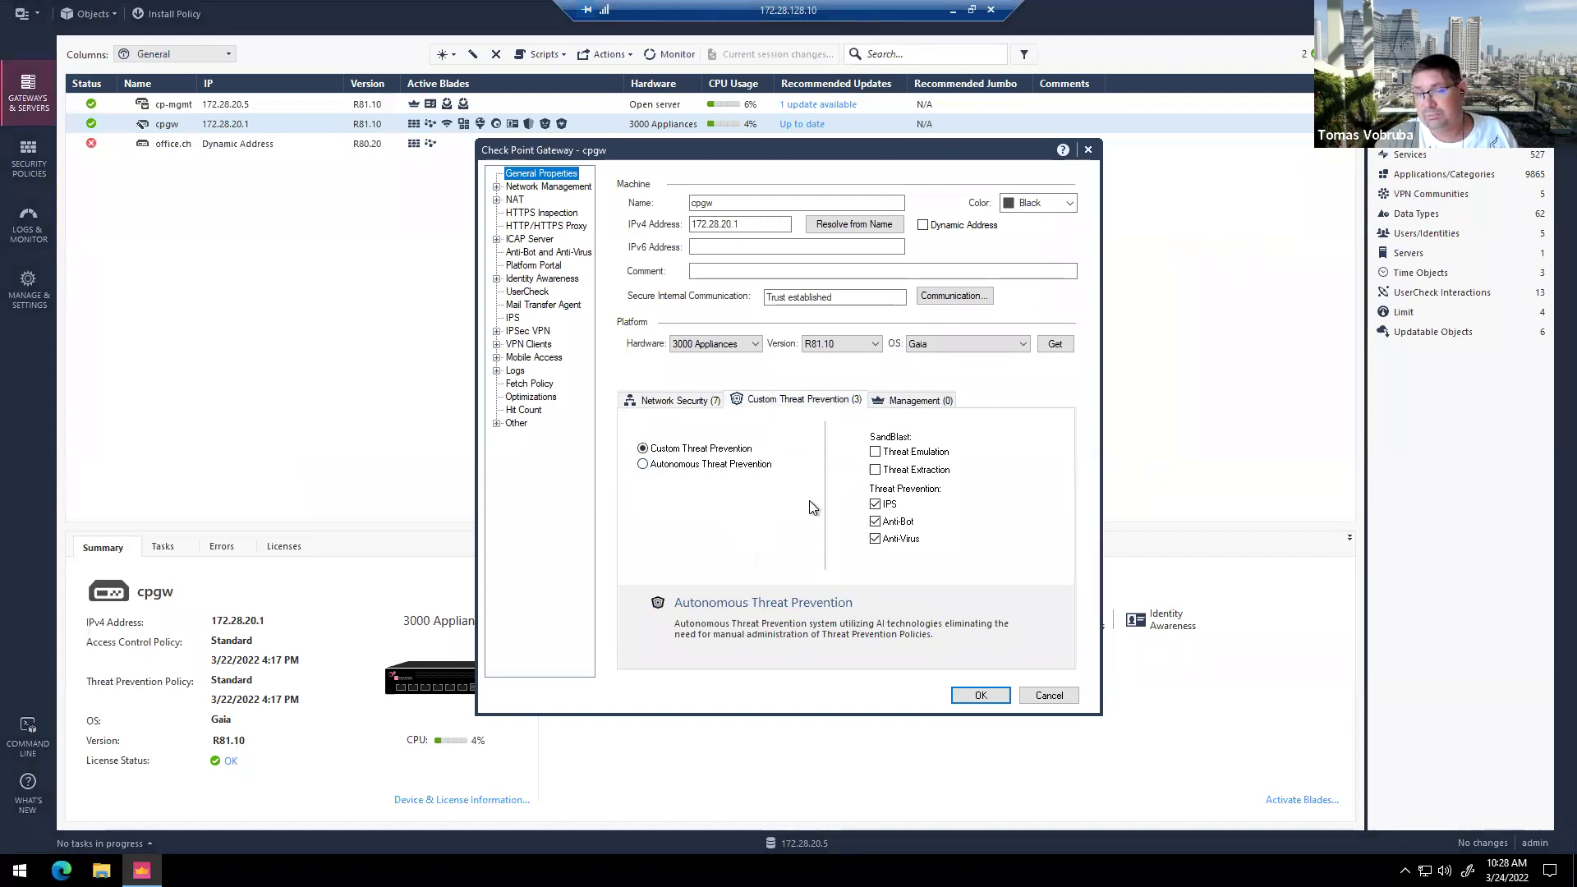
left_click(1049, 695)
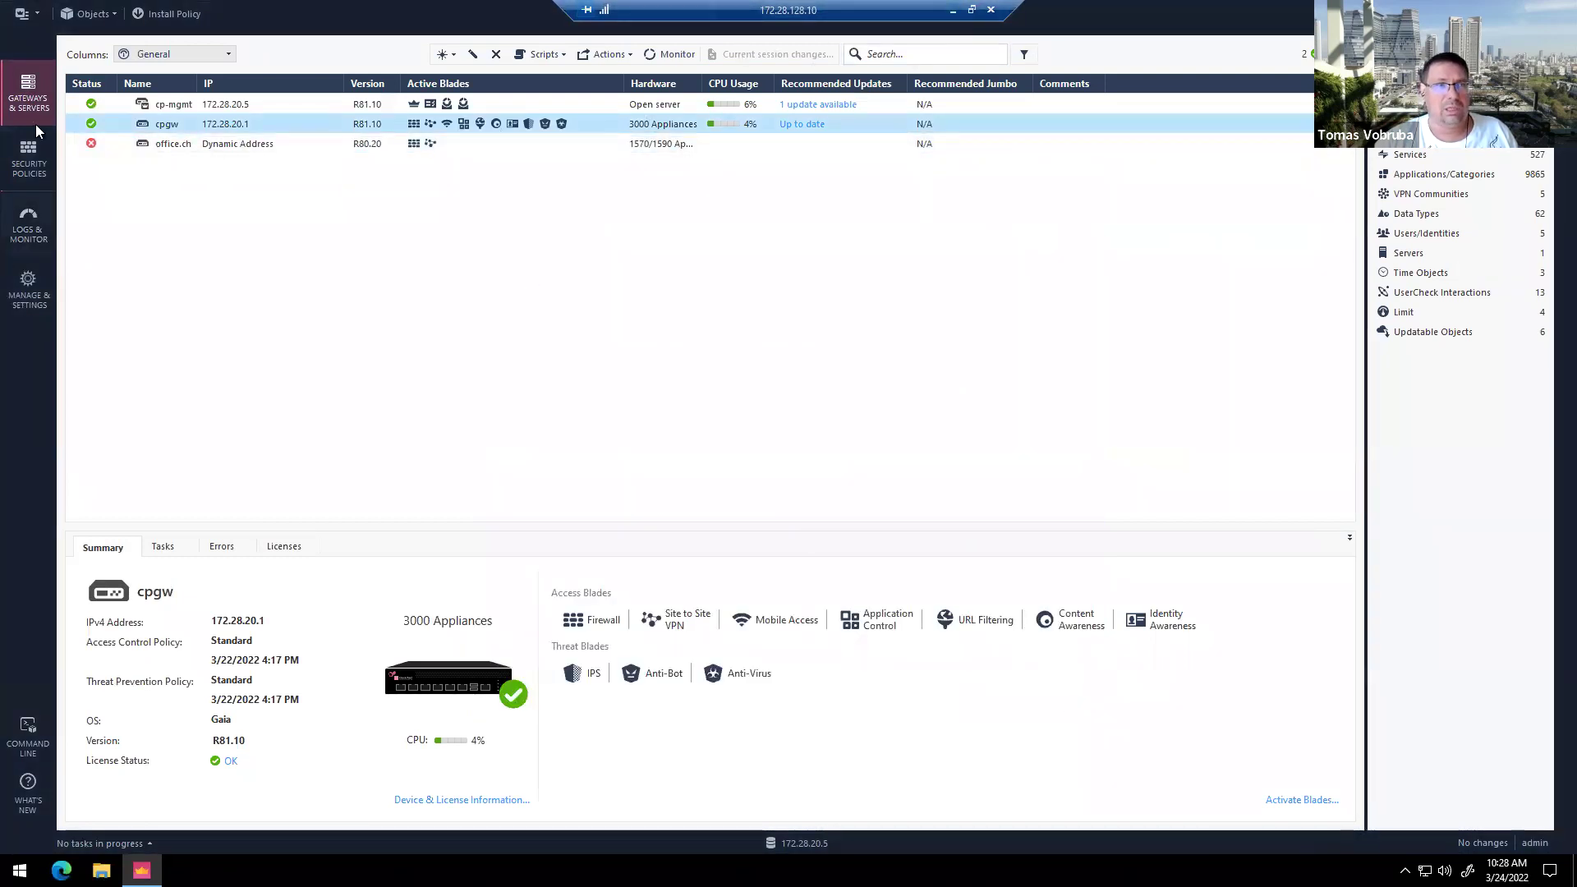
Step: Compare the five autonomous profiles via Help me decide, then return to PowerPoint slide 9
left_click(28, 160)
left_click(185, 203)
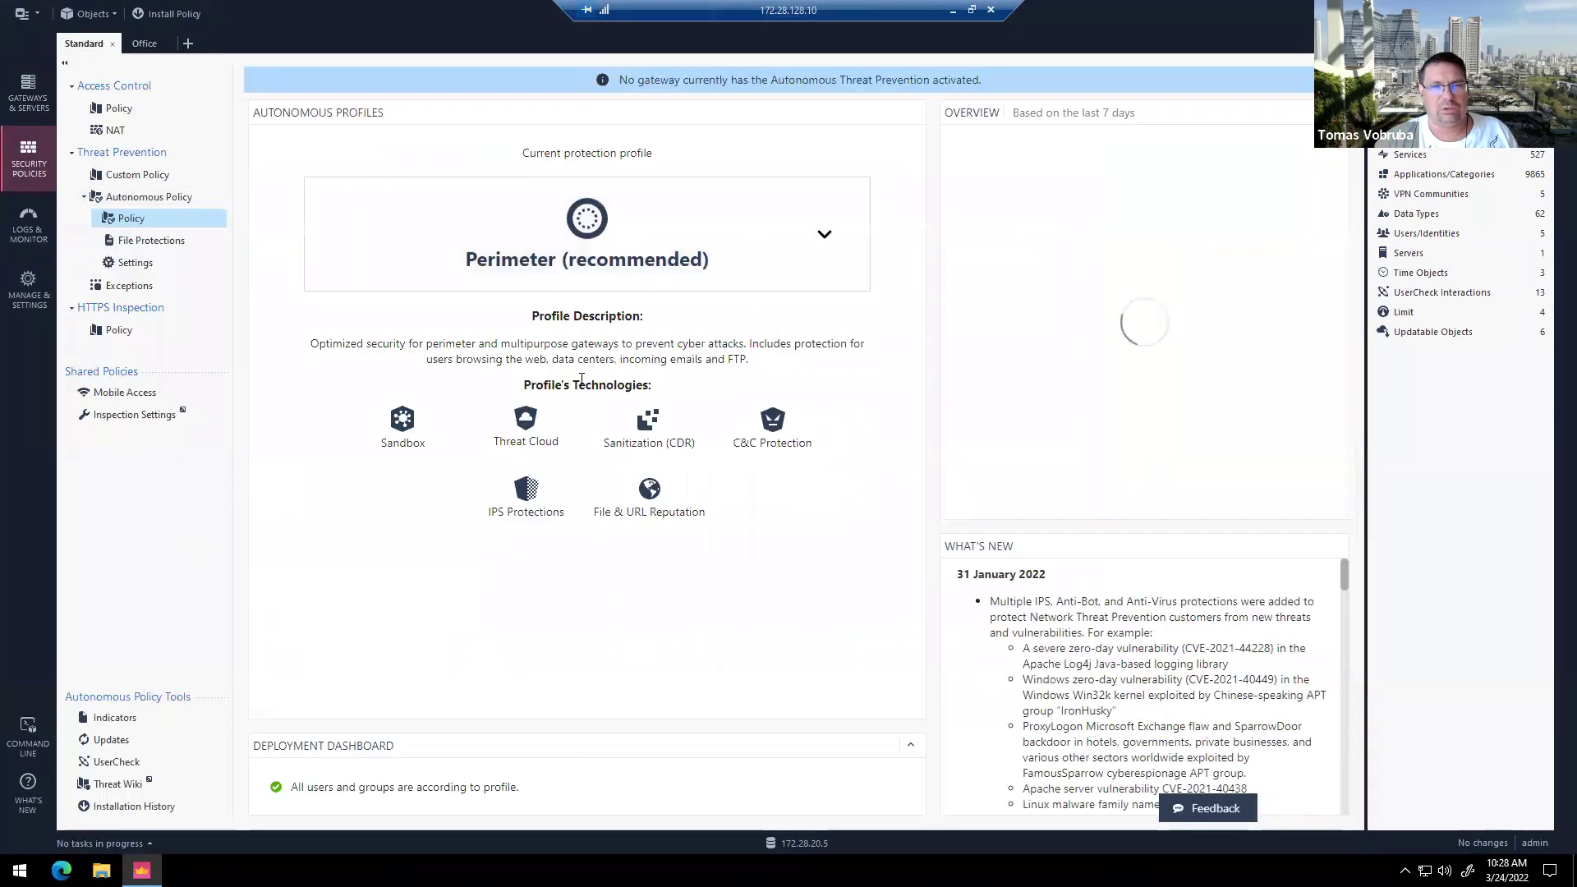
left_click(837, 233)
left_click(803, 574)
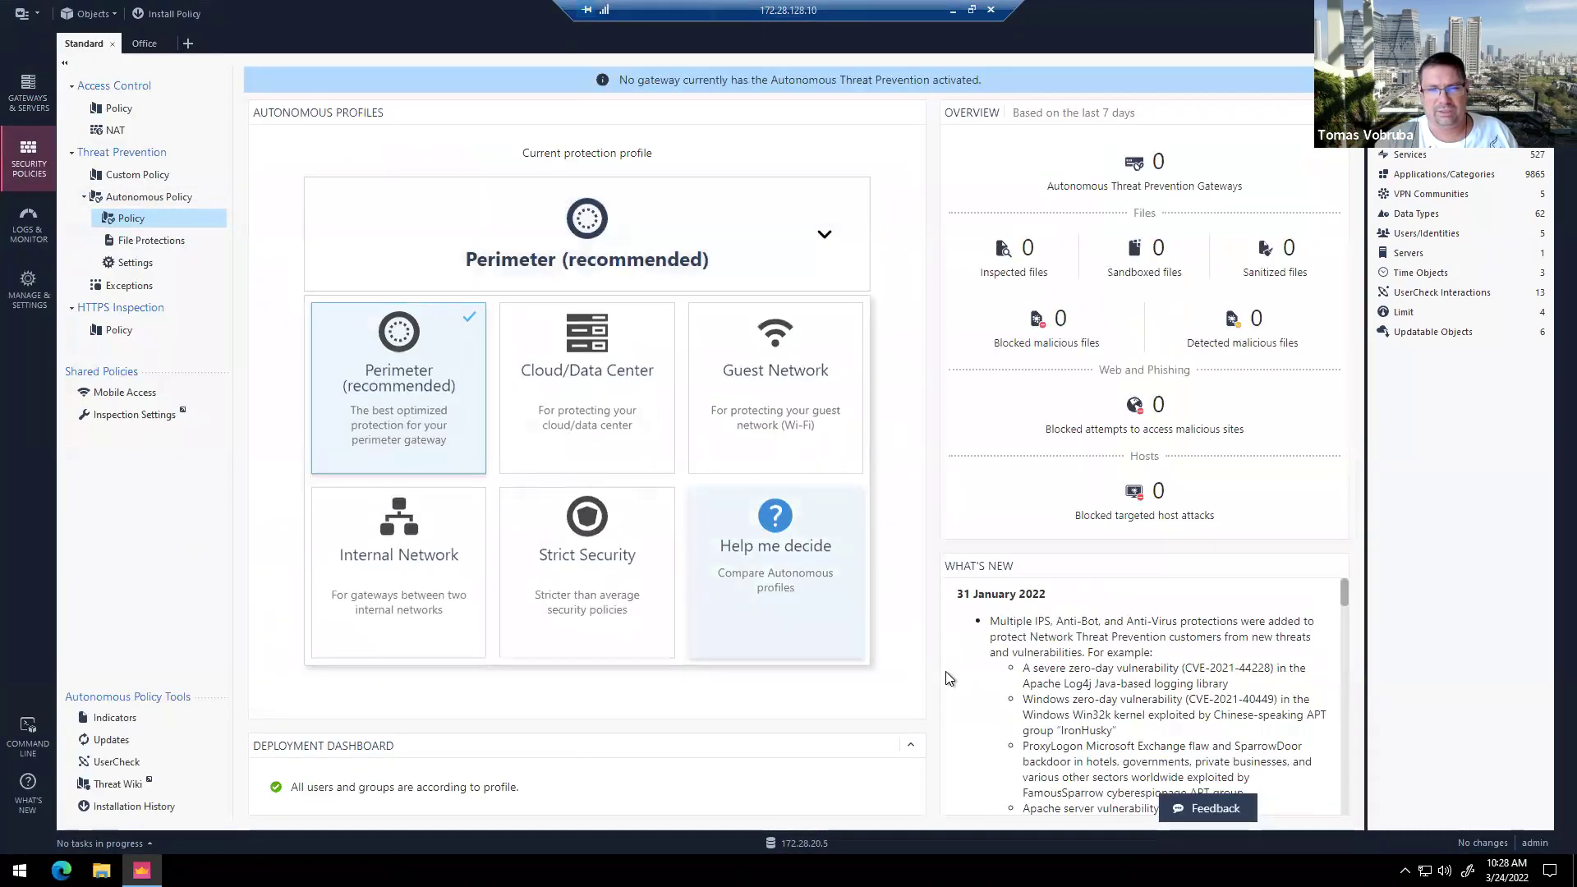
scroll(769, 268, "down", 6)
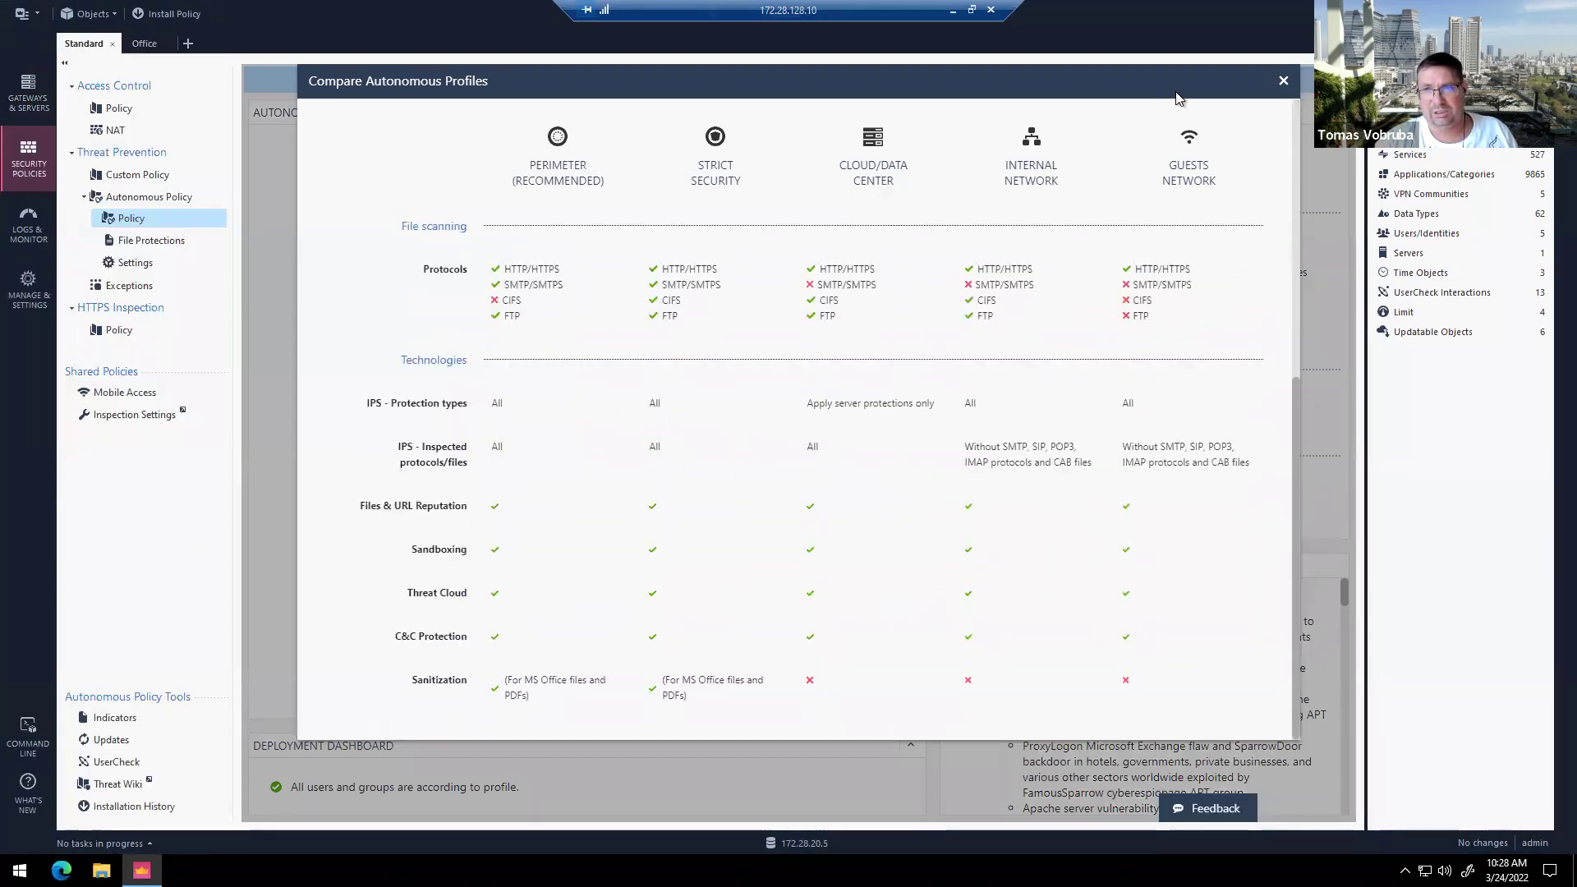
left_click(1283, 85)
left_click(953, 9)
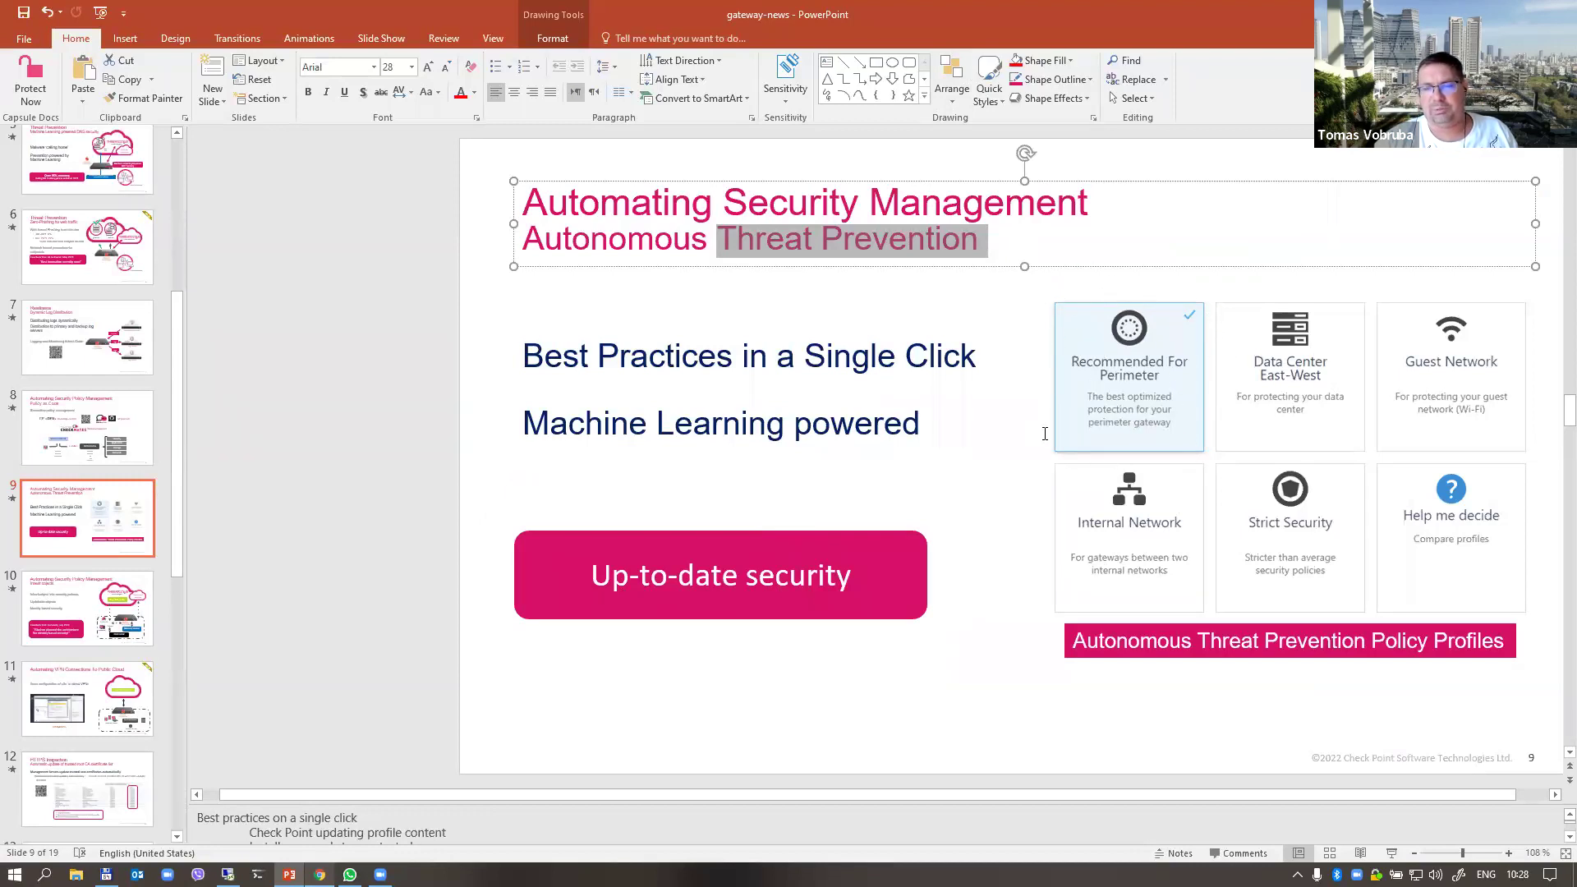
left_click(1030, 235)
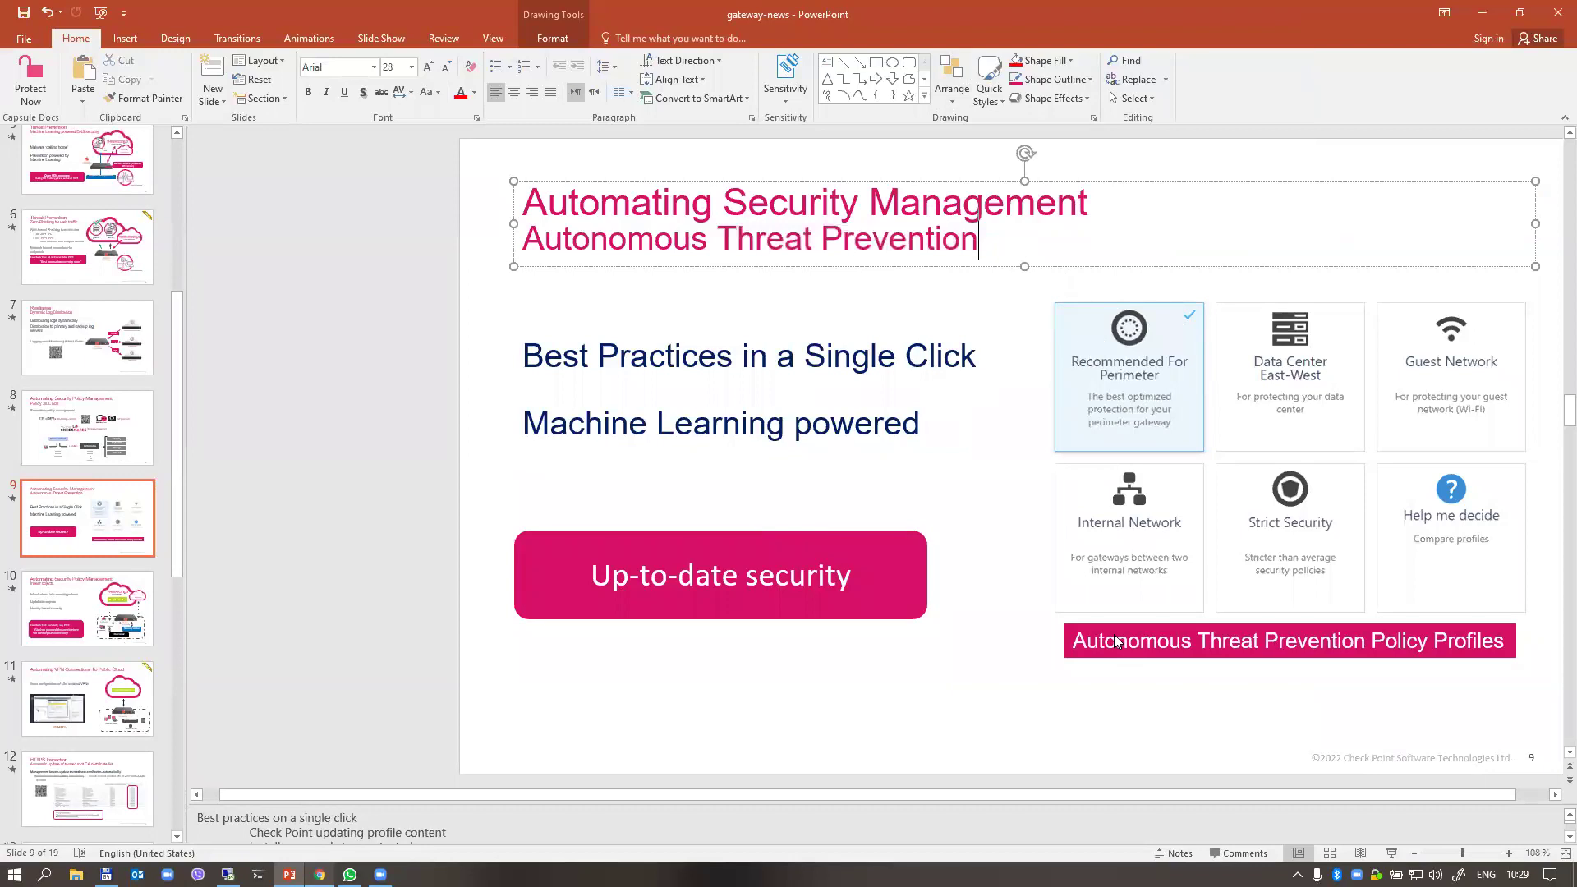